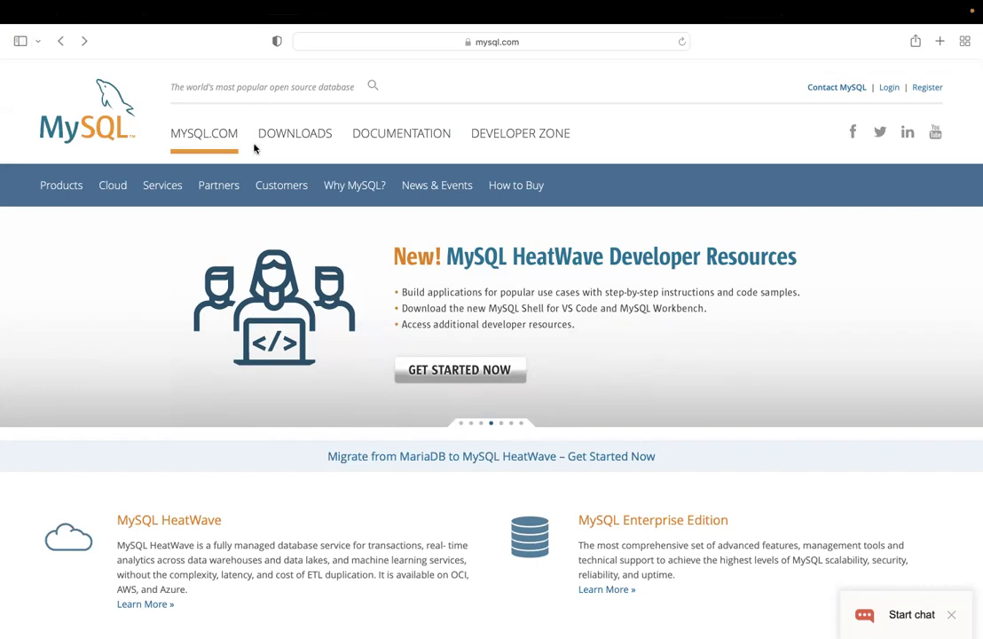
- Open the MySQL Workbench download page from the MySQL Community (GPL) downloads
left_click(287, 141)
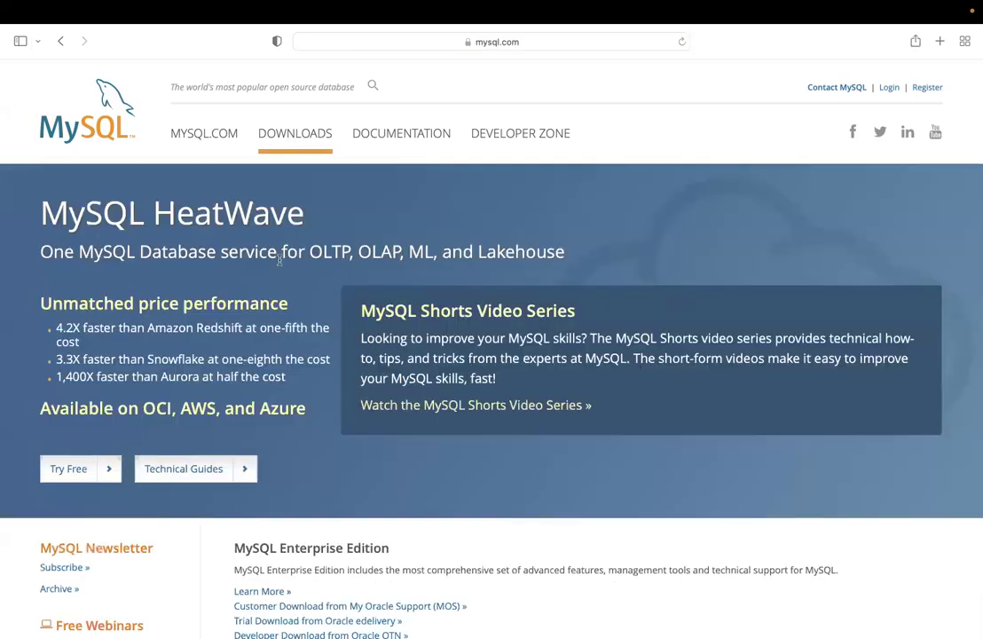
scroll(280, 259, "down", 1)
scroll(280, 259, "down", 8)
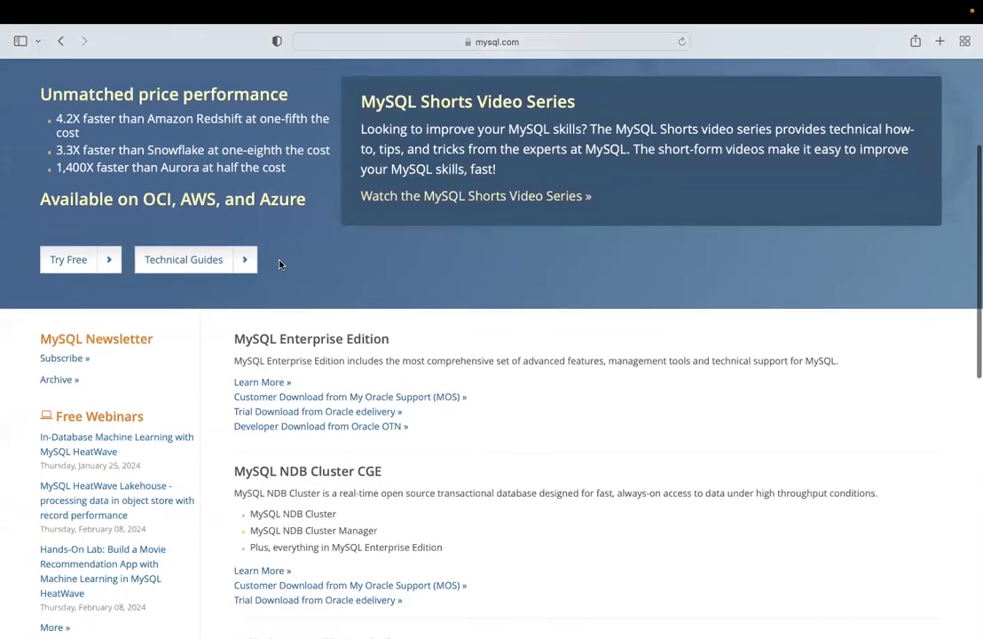
scroll(280, 264, "down", 3)
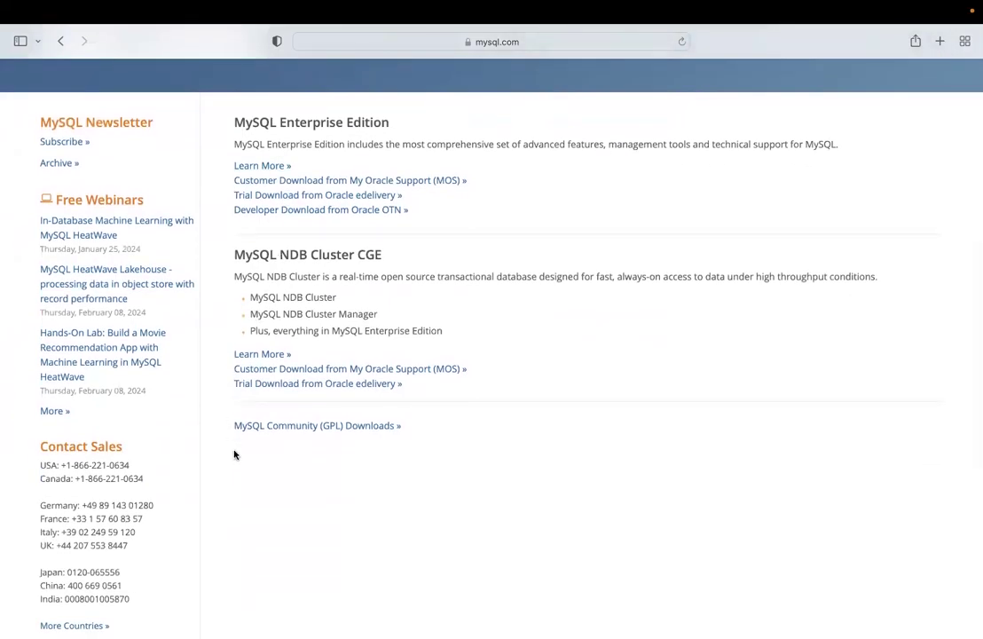
left_click(290, 429)
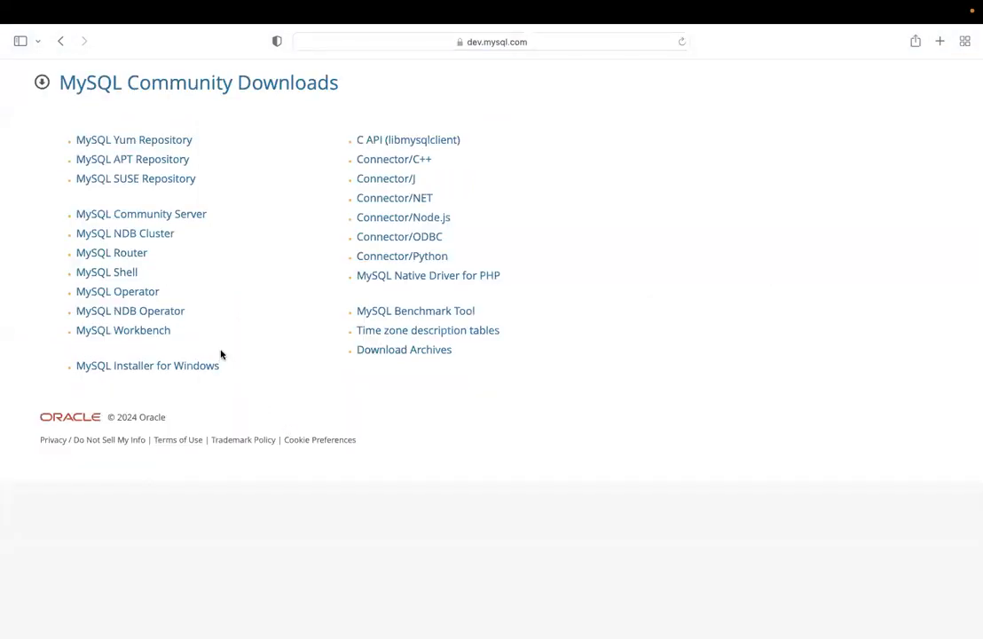
left_click(124, 339)
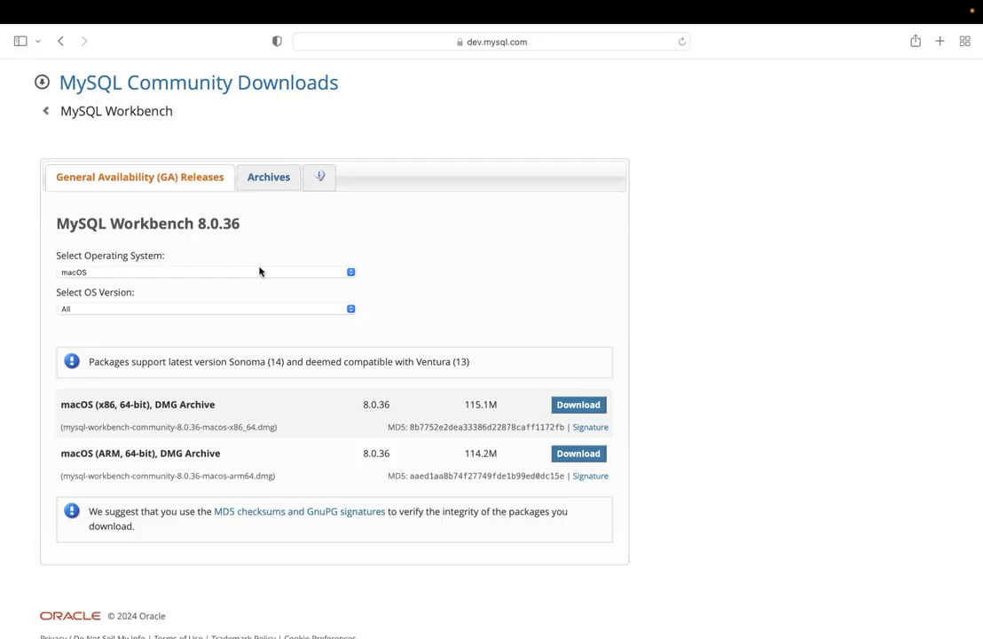
- Set the MySQL Workbench download's operating system to macOS and its OS version to macOS (ARM, 64-bit)
left_click(337, 275)
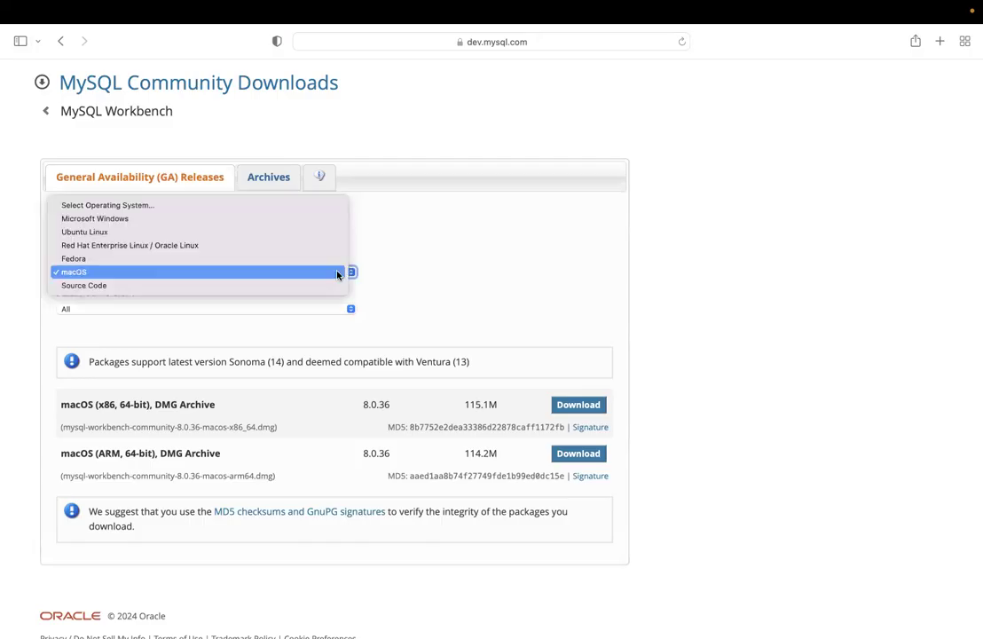
left_click(337, 275)
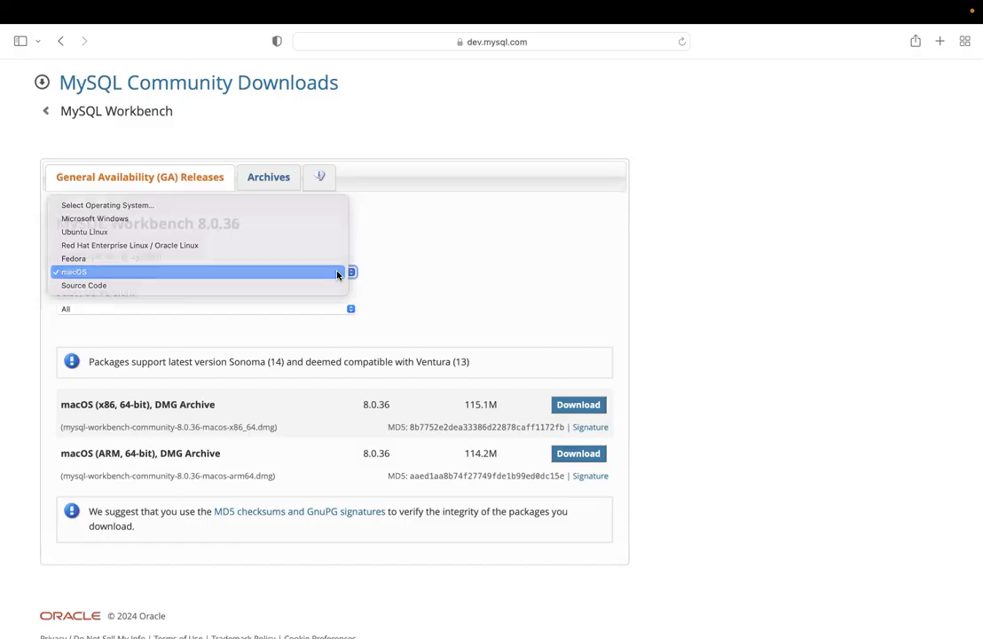
left_click(288, 309)
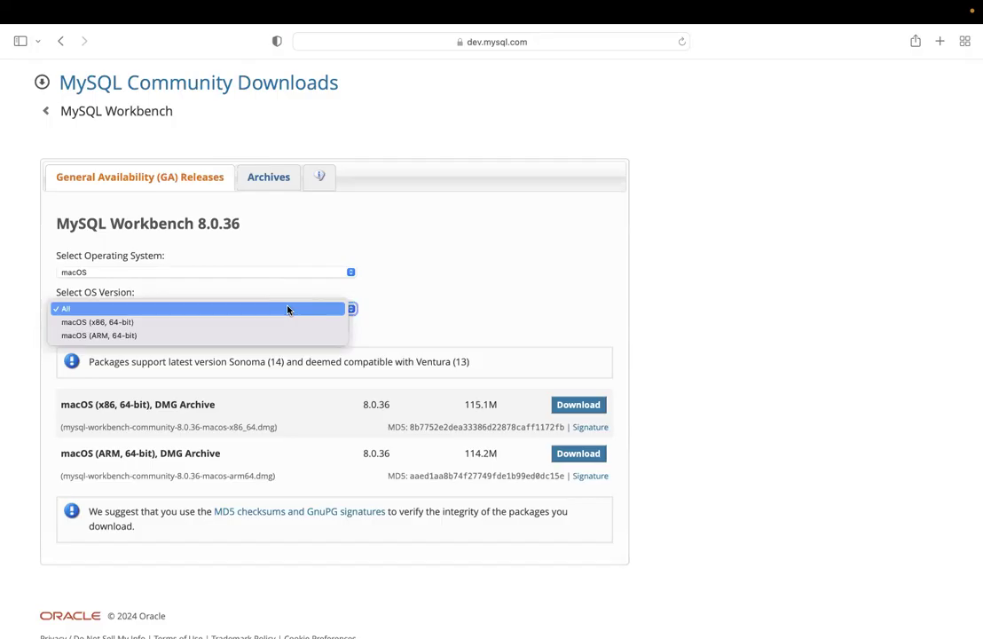
left_click(191, 337)
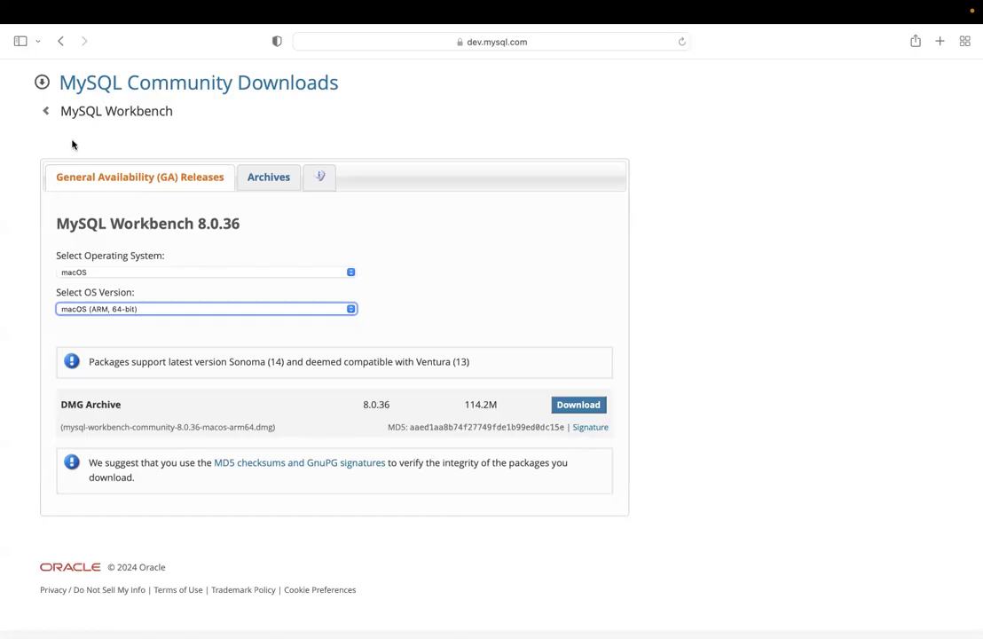
- Look through the product versions offered in the MySQL Workbench archives and return to the current release page
left_click(266, 180)
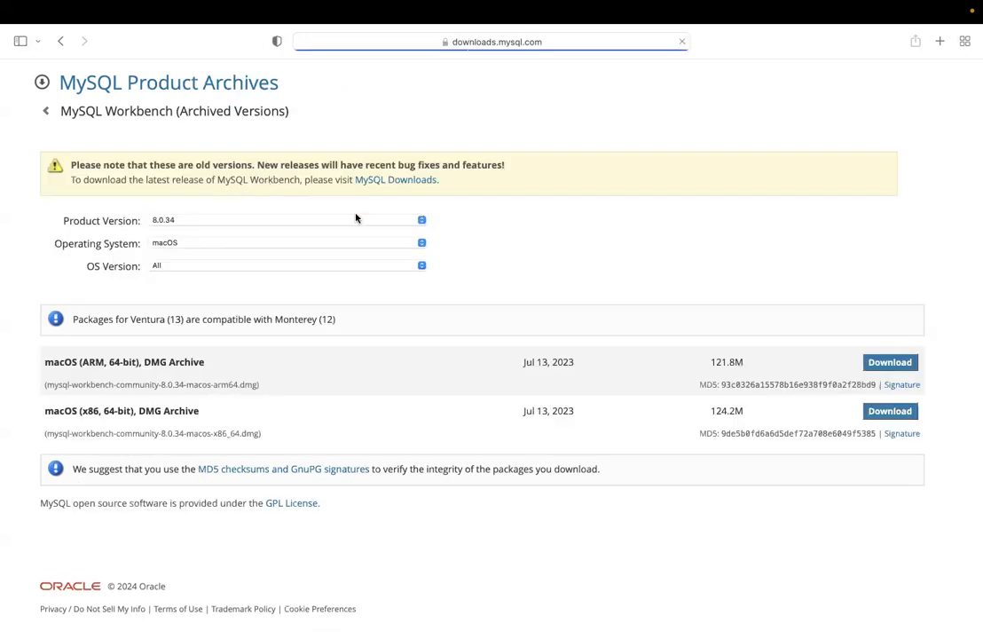
left_click(422, 220)
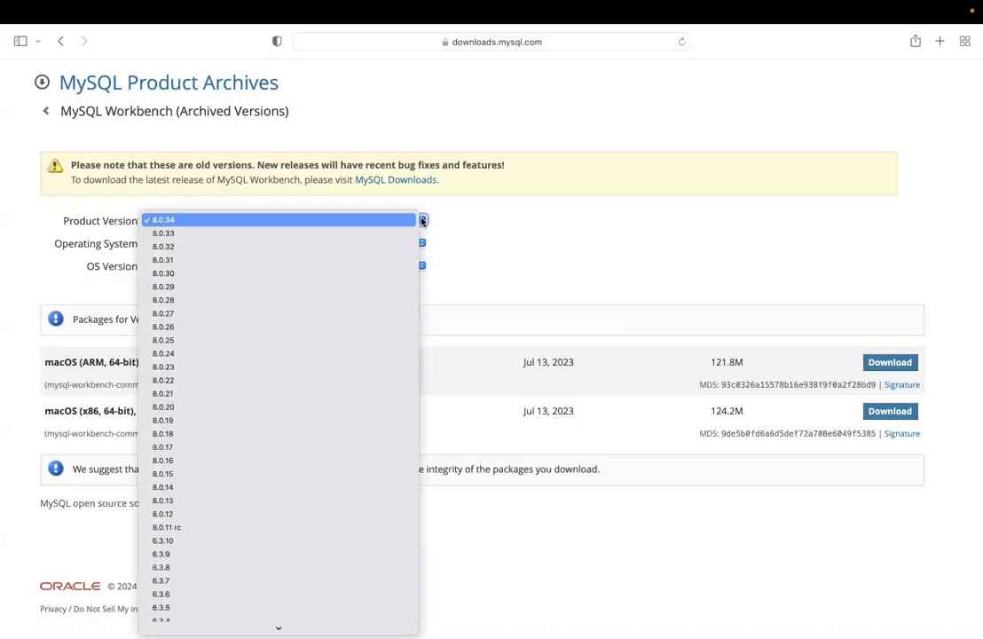
left_click(497, 206)
left_click(61, 41)
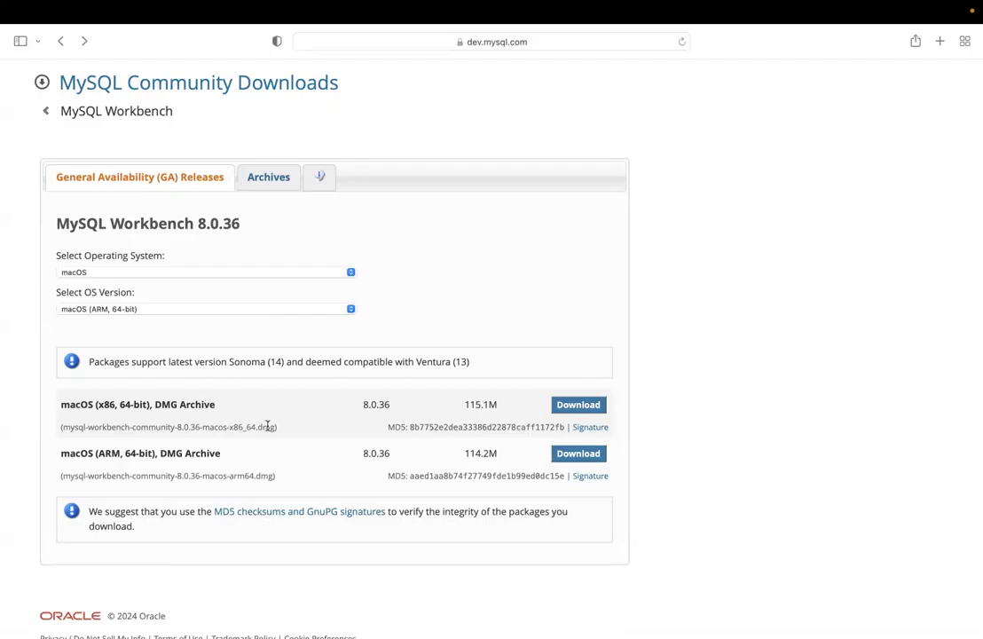
- Download the macOS (ARM, 64-bit) DMG archive of MySQL Workbench 8.0.36 without logging in to an Oracle account
left_click(350, 309)
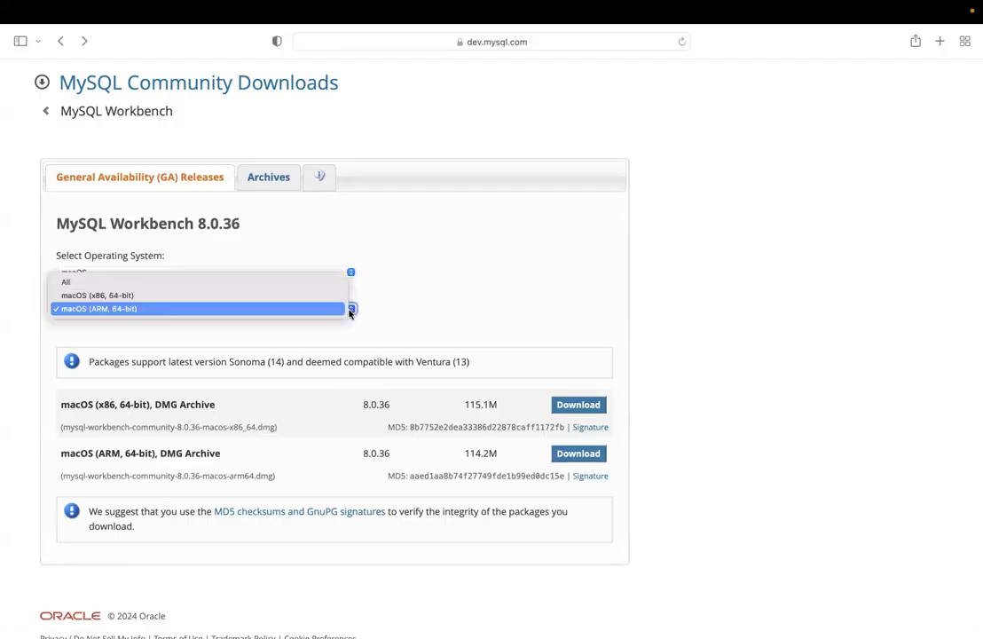
left_click(197, 311)
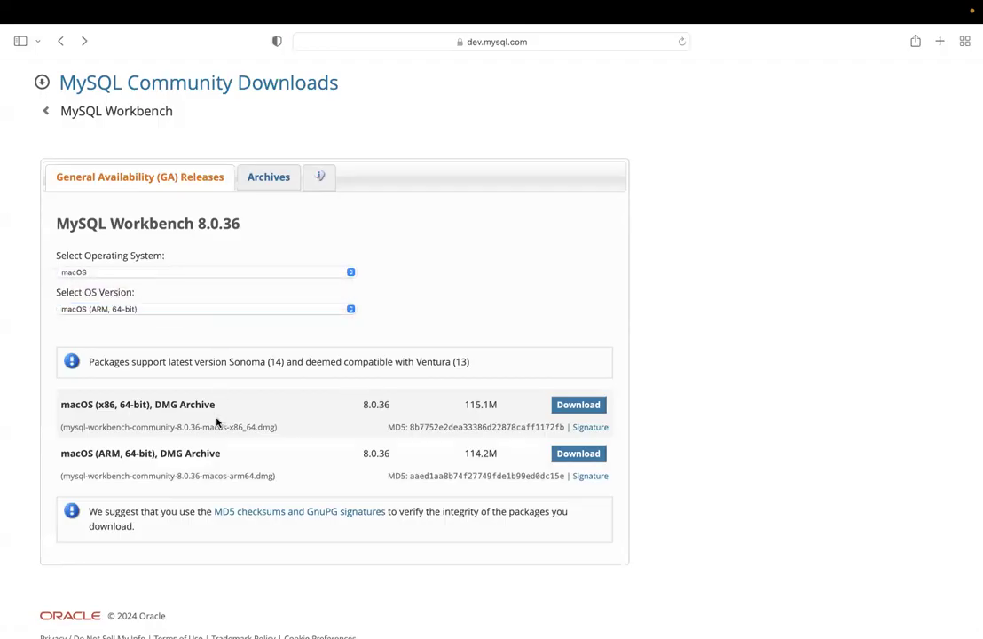
left_click(595, 457)
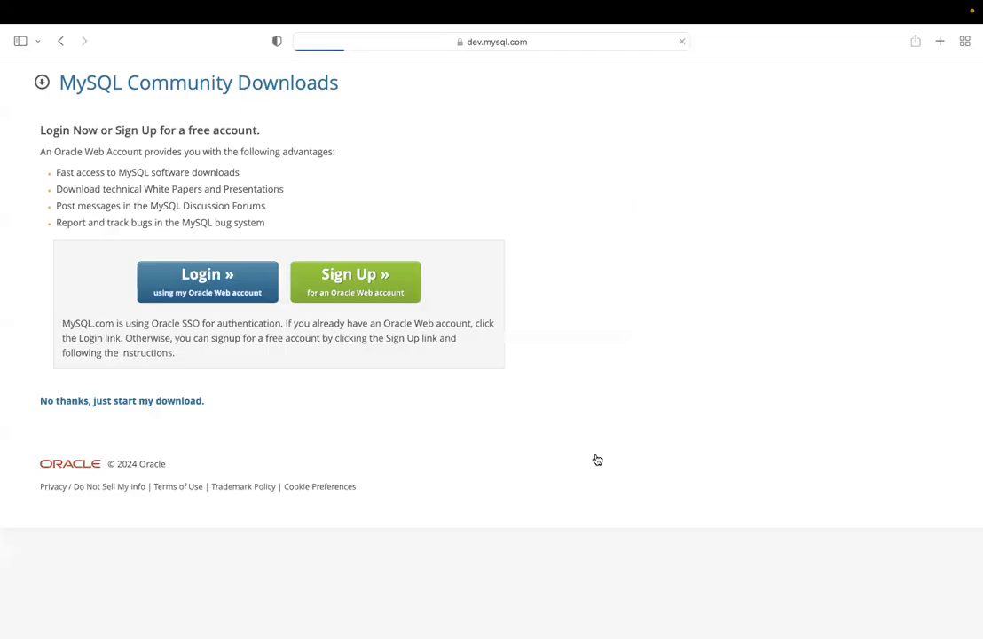
left_click(149, 401)
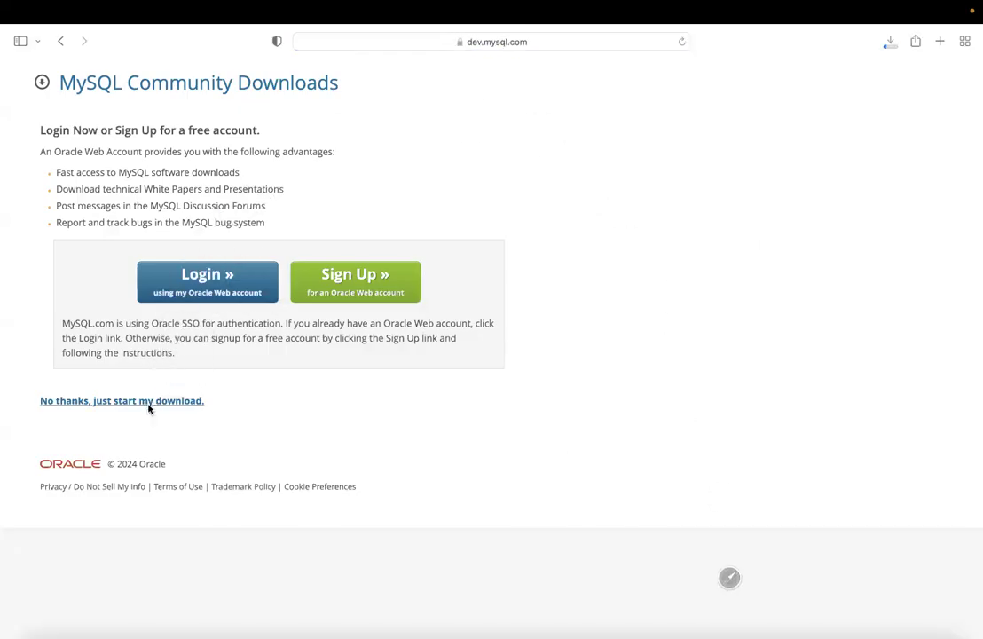
- Open the downloaded mysql-workbench-community-8.0.36-macos-arm64.dmg and copy MySQLWorkbench into the Applications folder
left_click(887, 45)
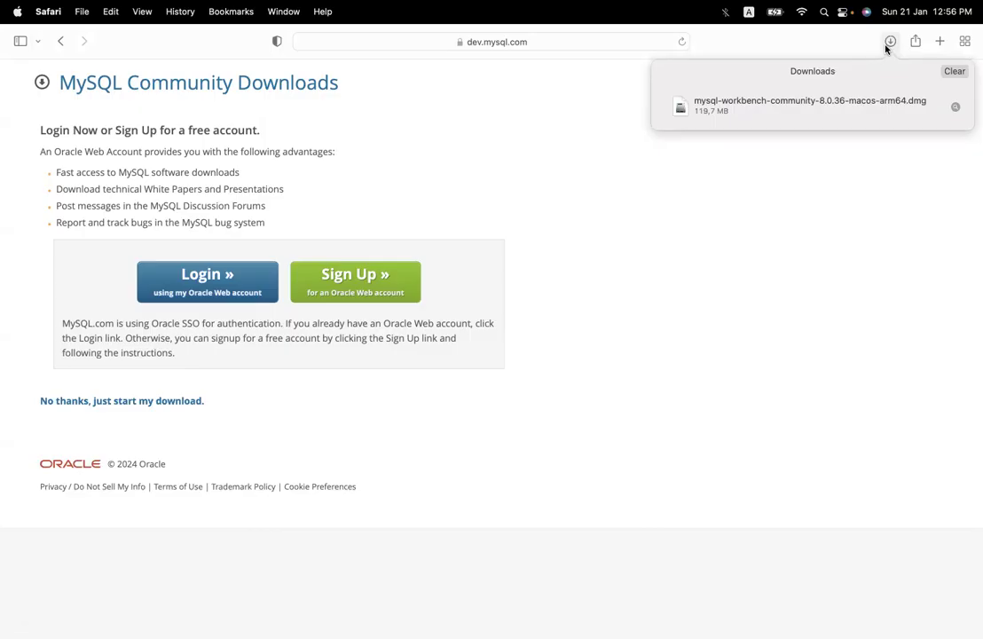
double_click(777, 104)
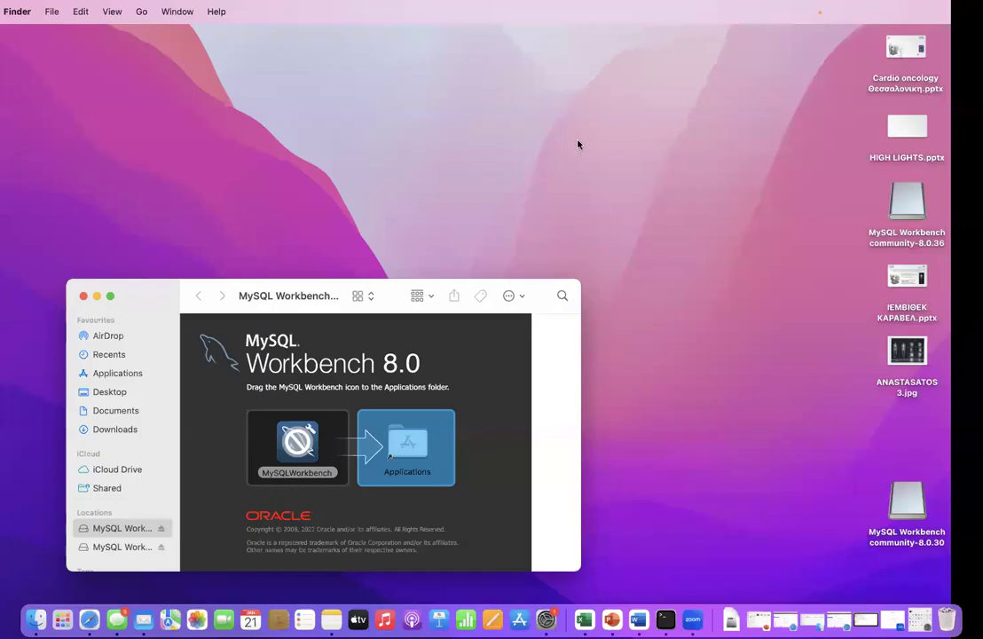
left_click_drag(331, 297, 683, 60)
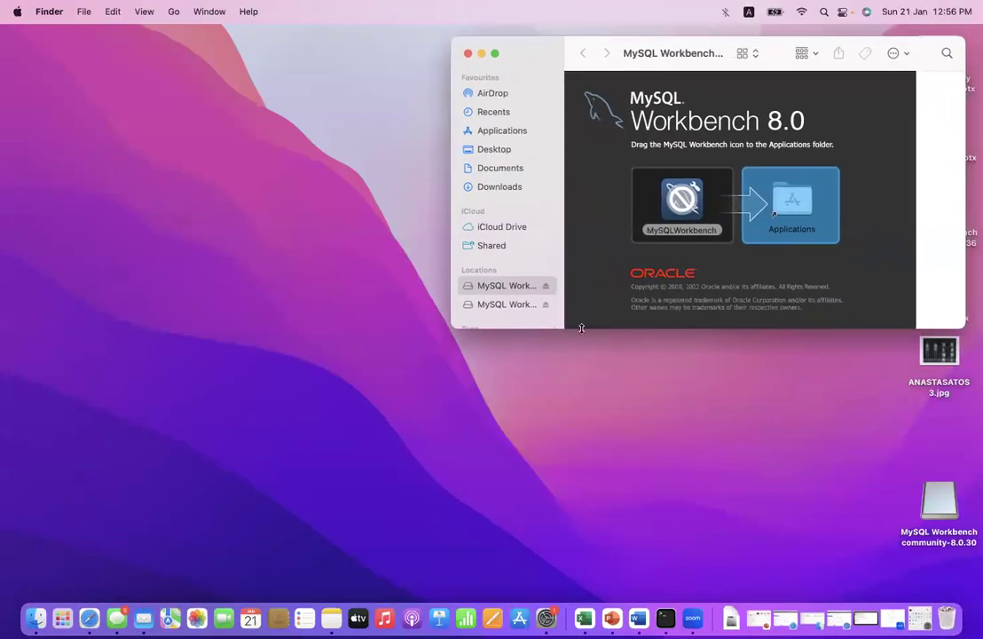
left_click_drag(581, 329, 601, 447)
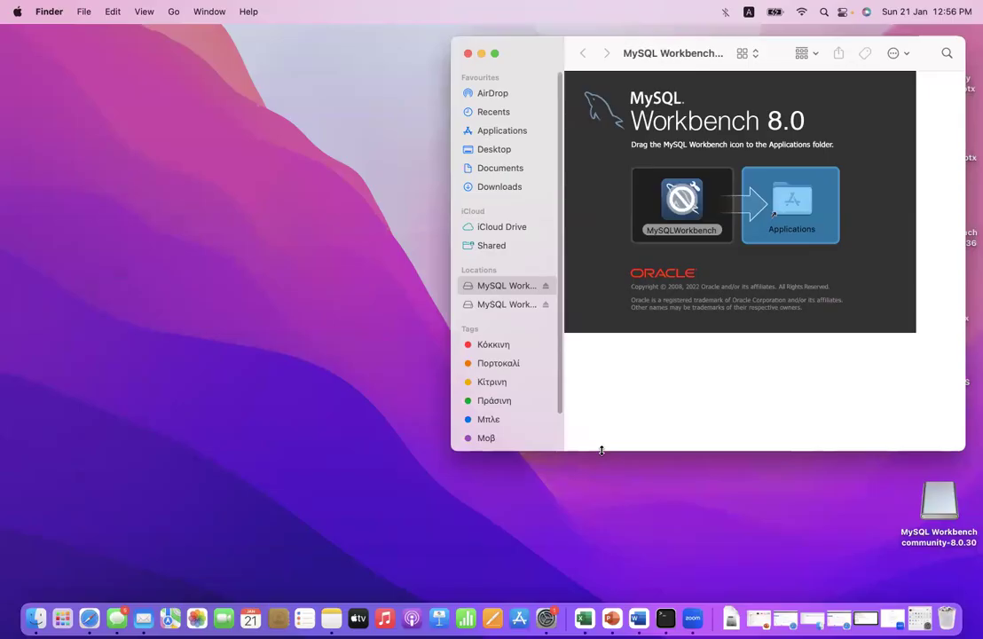
left_click(680, 209)
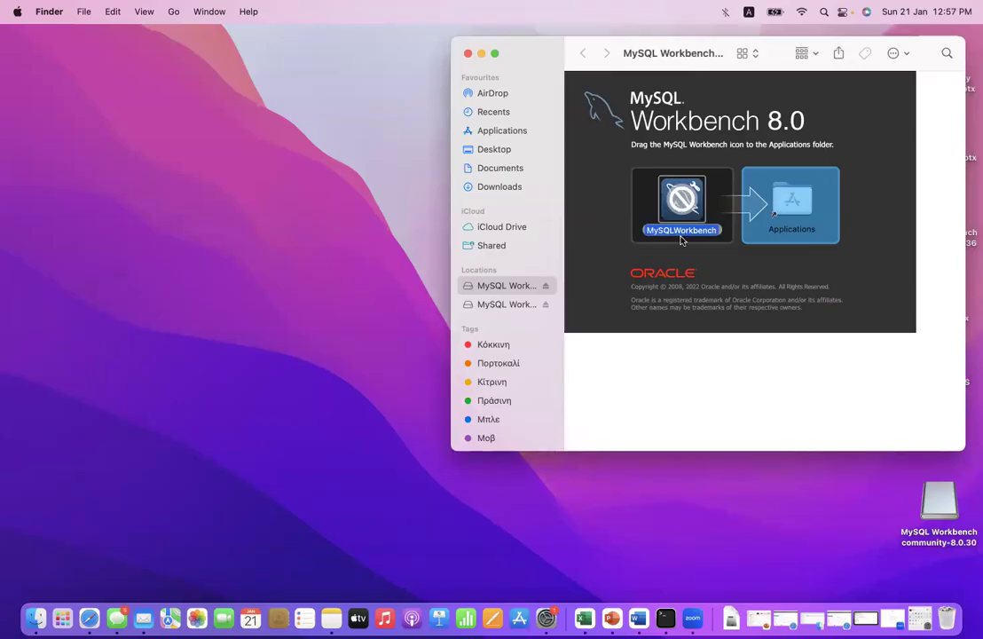
left_click_drag(680, 242, 798, 228)
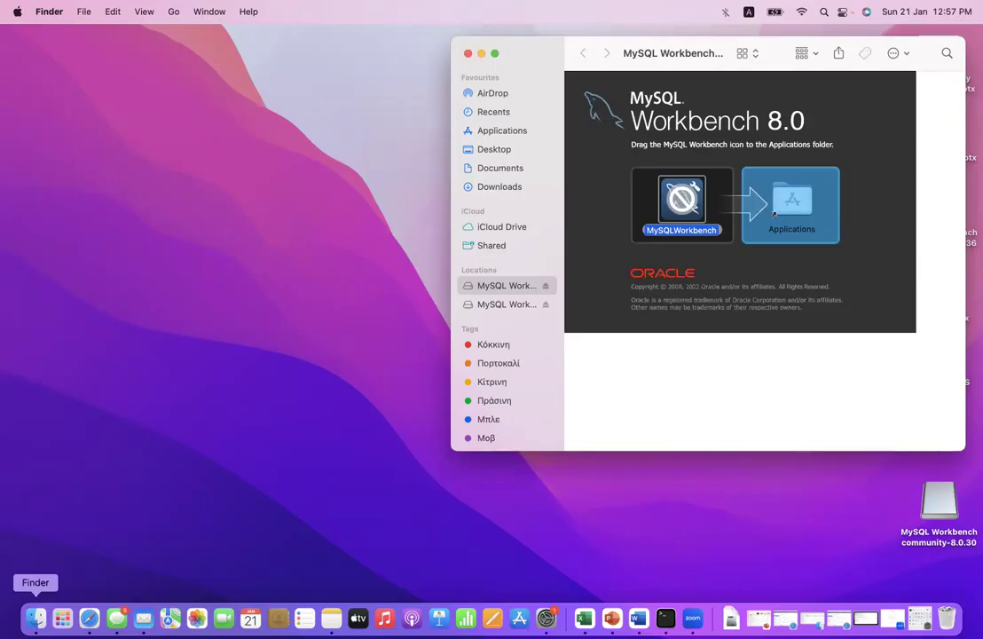
- Show the Applications folder in Finder and enlarge its window to reveal more of the installed apps
left_click(495, 132)
left_click_drag(448, 260, 241, 302)
left_click_drag(555, 461, 544, 562)
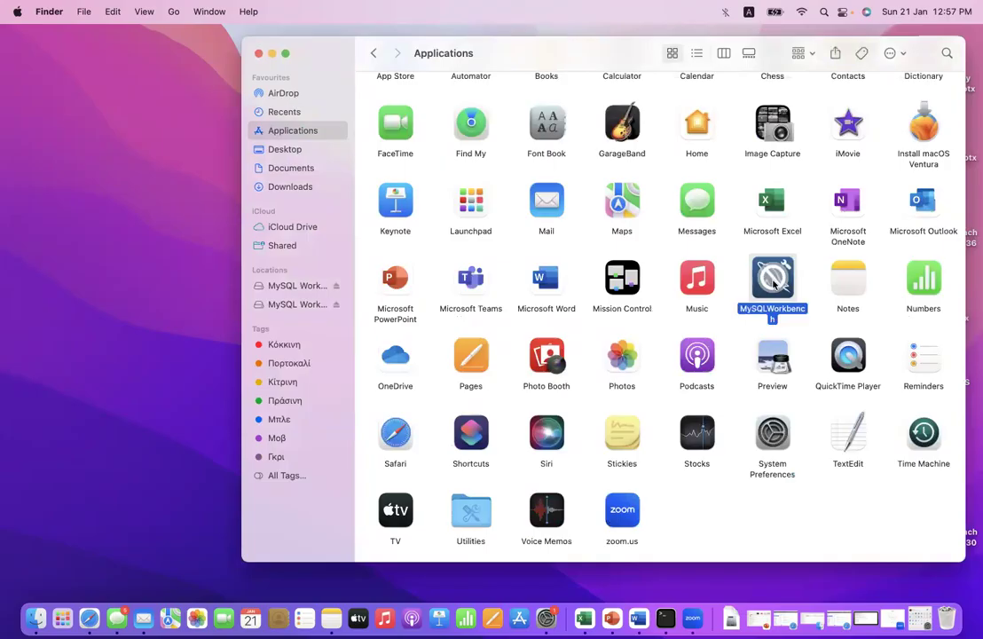
- Try to launch MySQLWorkbench from the Applications folder, then move the app to the Trash
double_click(772, 280)
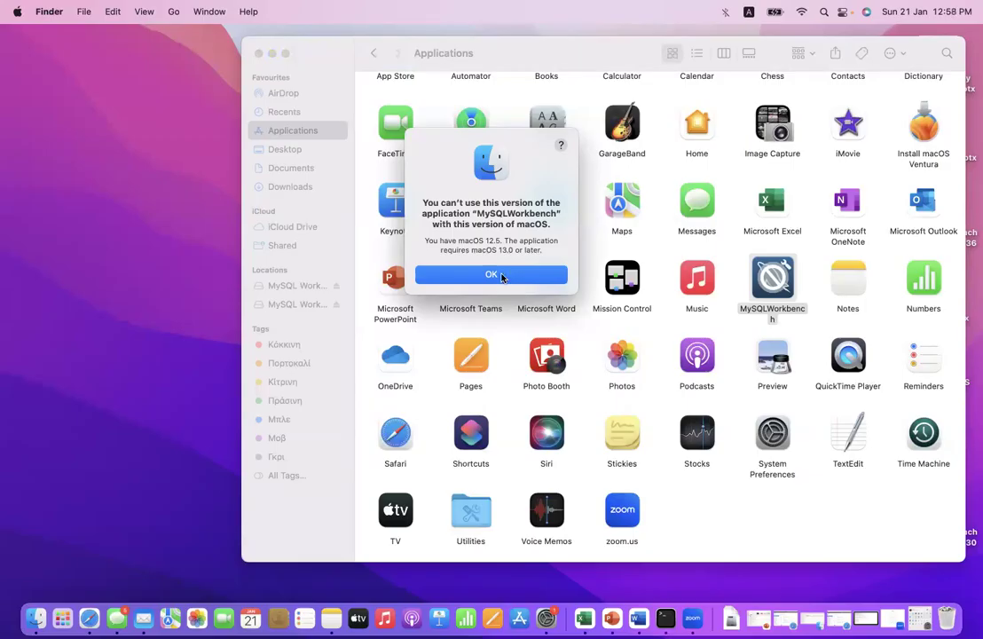
left_click(502, 275)
left_click_drag(772, 271, 945, 612)
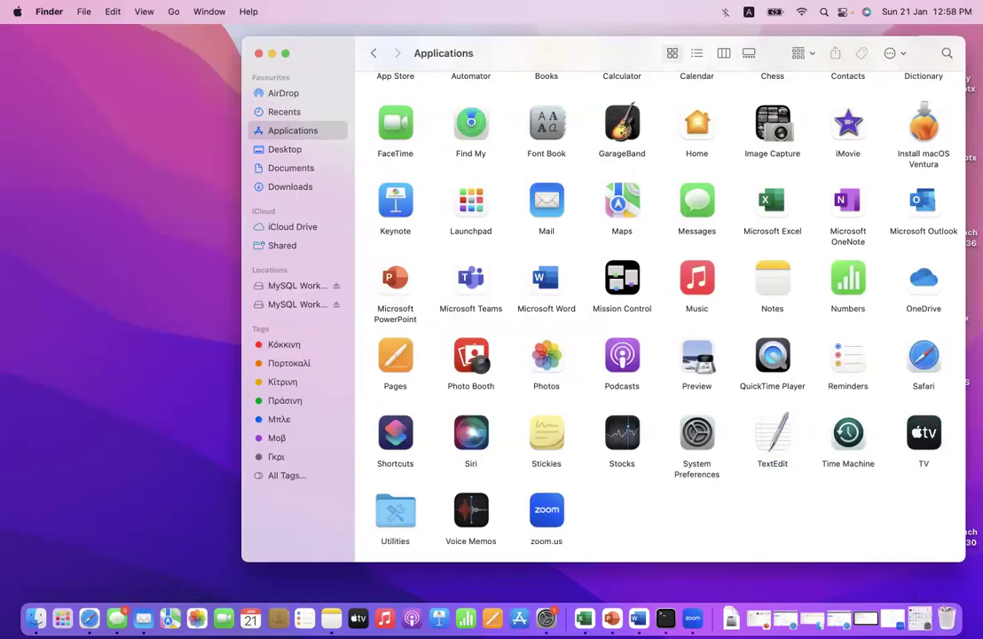
- Return to Safari, open the MySQL Workbench archives and set the product version to 8.0.30
left_click(88, 618)
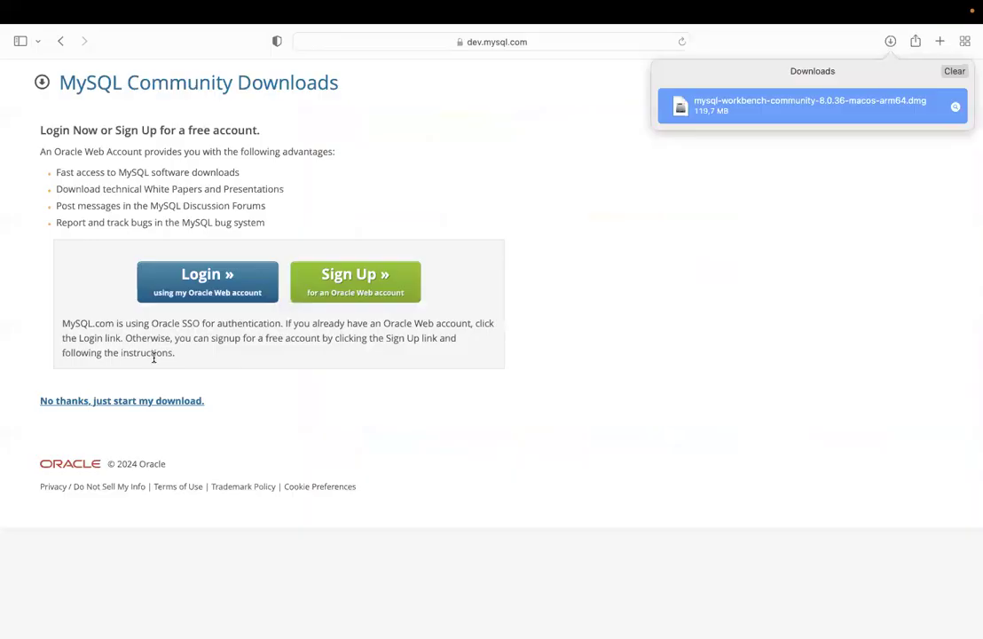
left_click(61, 42)
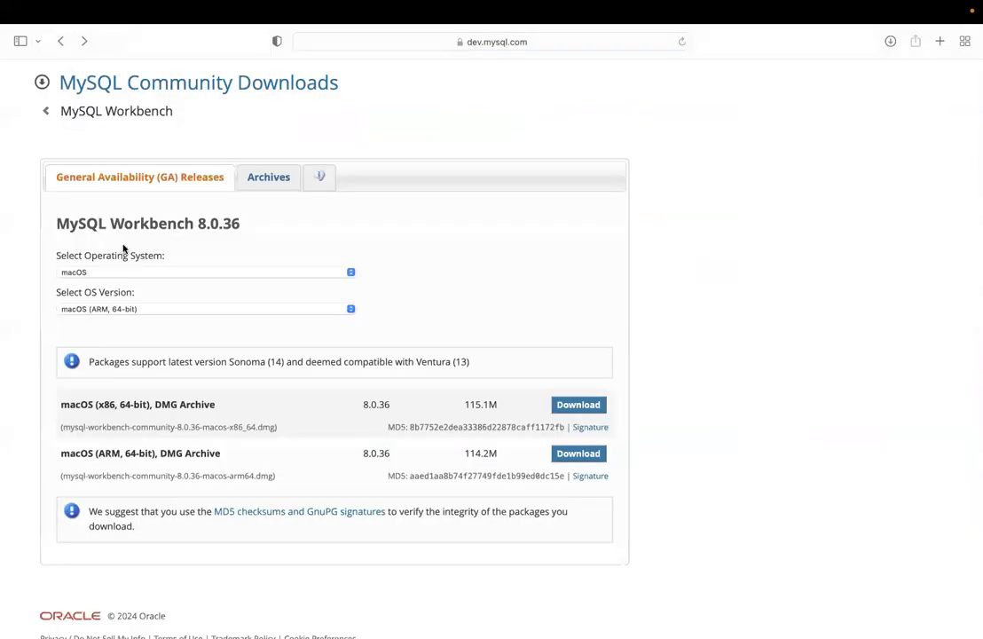
left_click(260, 179)
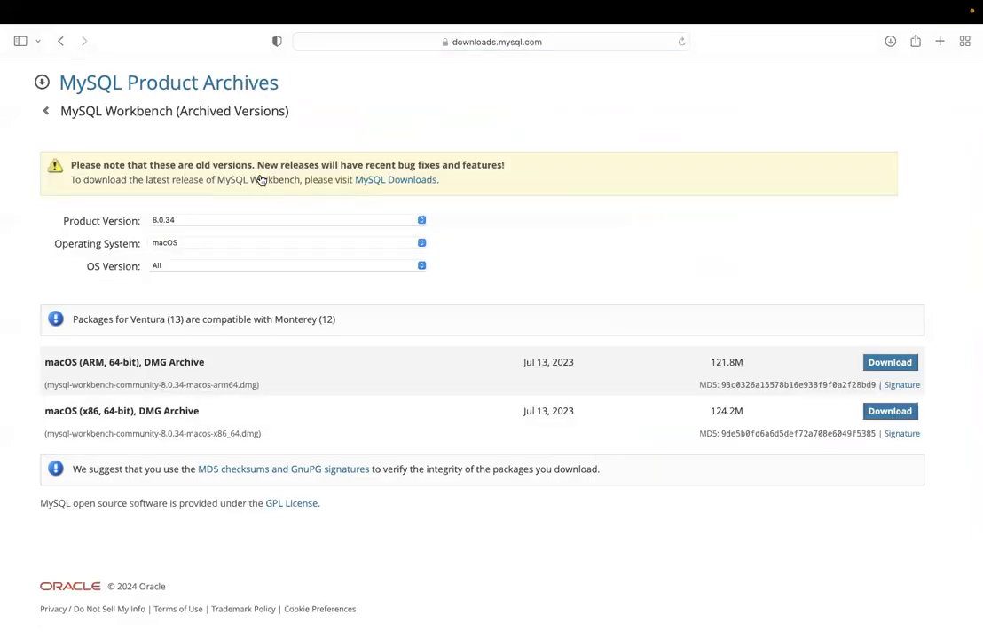
left_click(423, 221)
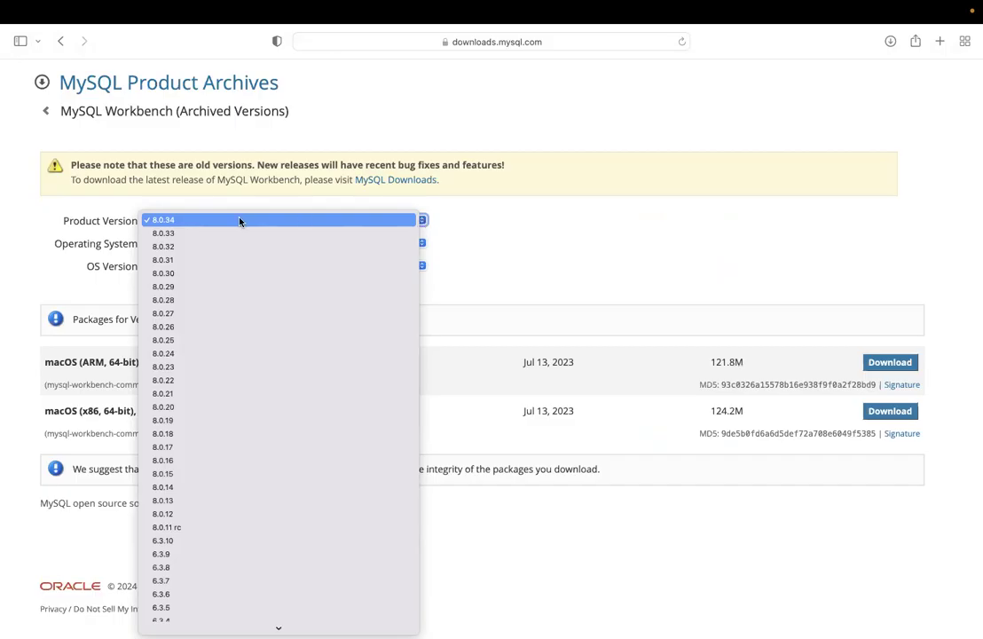
left_click(207, 274)
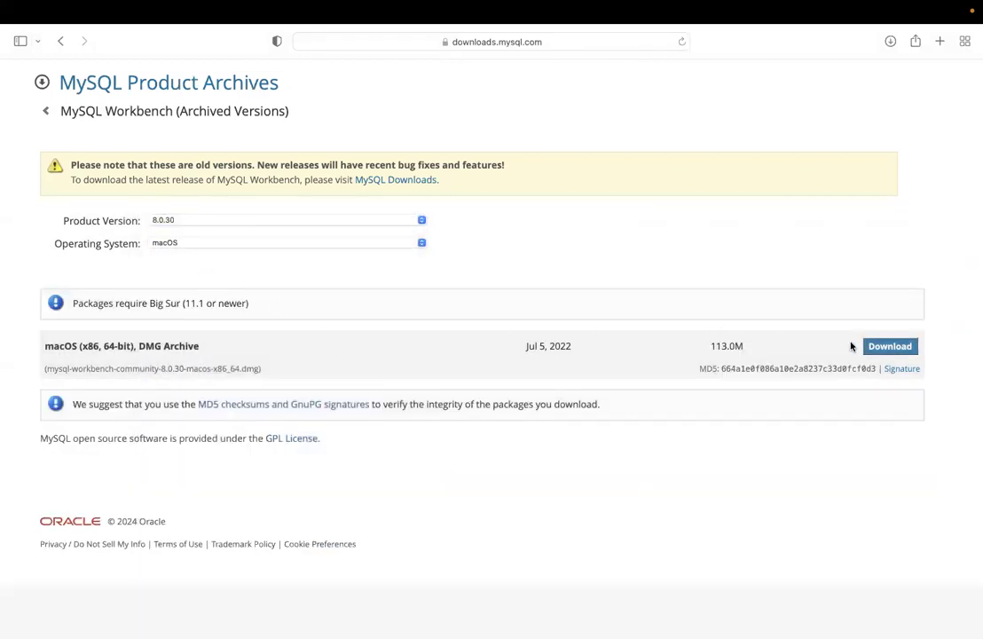
- Download the macOS (x86, 64-bit) DMG archive of MySQL Workbench 8.0.30 and open the downloaded disk image
left_click(890, 347)
left_click(889, 41)
left_click(792, 98)
double_click(785, 99)
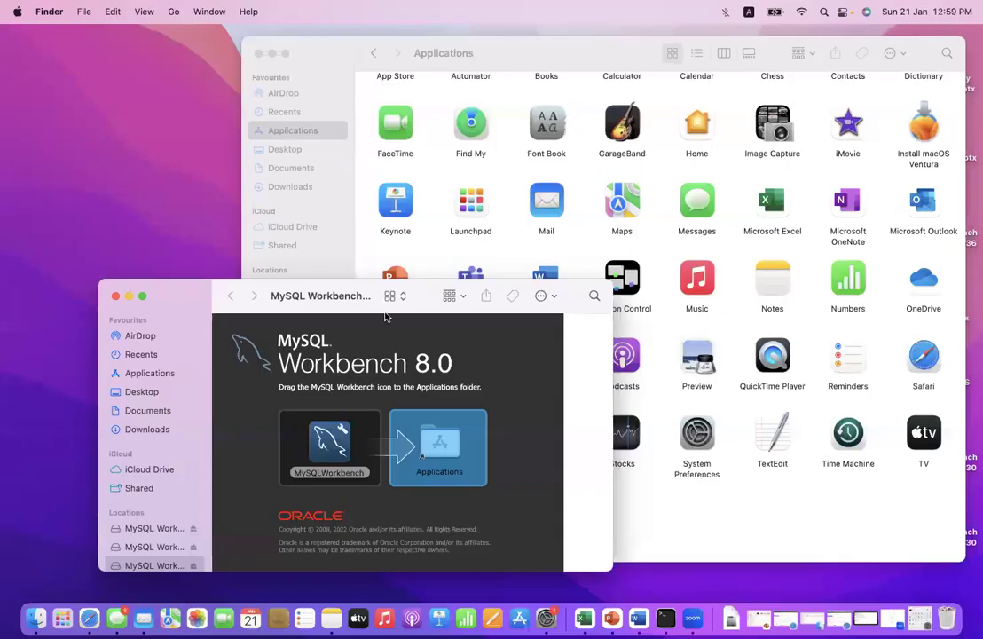
- Copy MySQLWorkbench from the opened 8.0.30 disk image into the Applications folder
left_click_drag(340, 295, 343, 152)
left_click(326, 330)
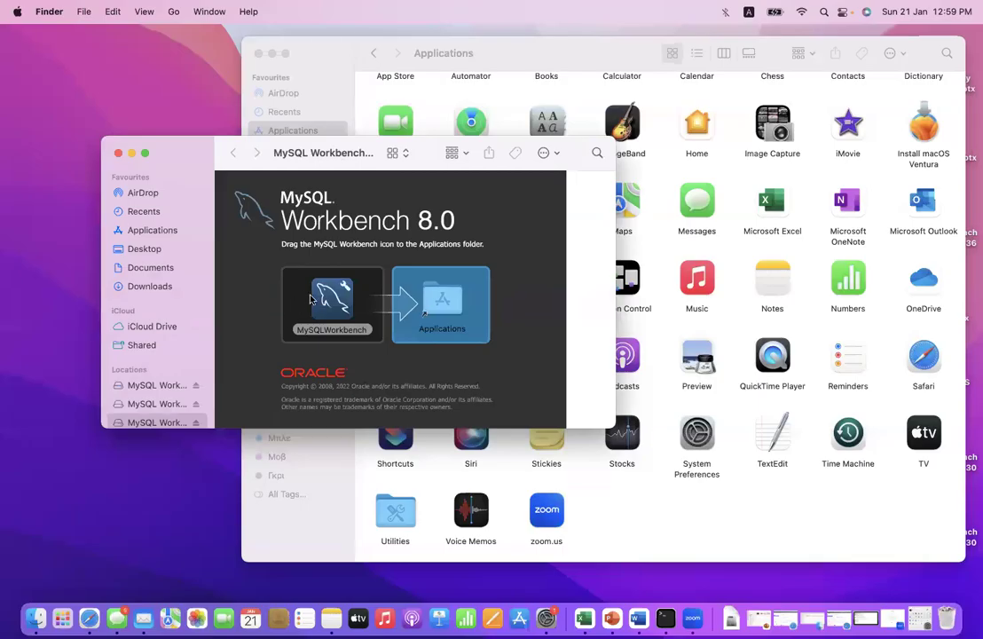
left_click_drag(326, 330, 441, 328)
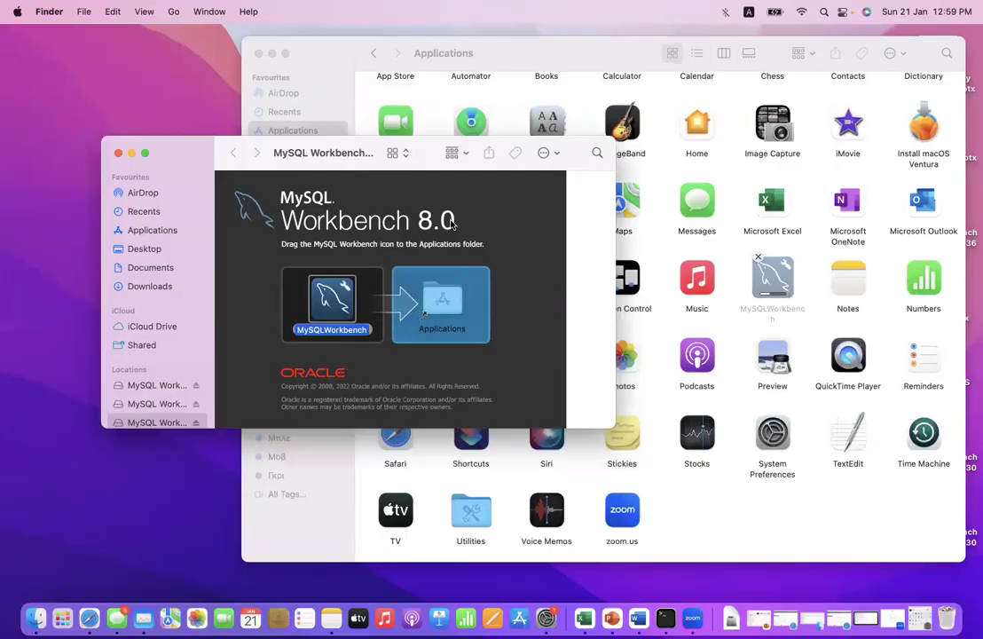
- Launch MySQLWorkbench from the Applications folder and allow the internet-downloaded app to open
left_click(708, 524)
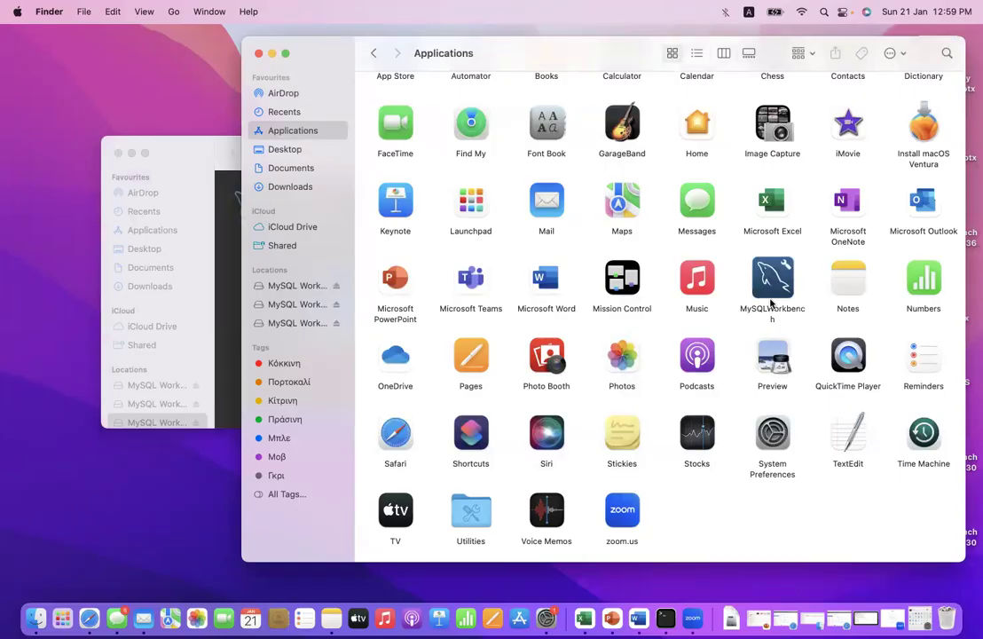
double_click(771, 282)
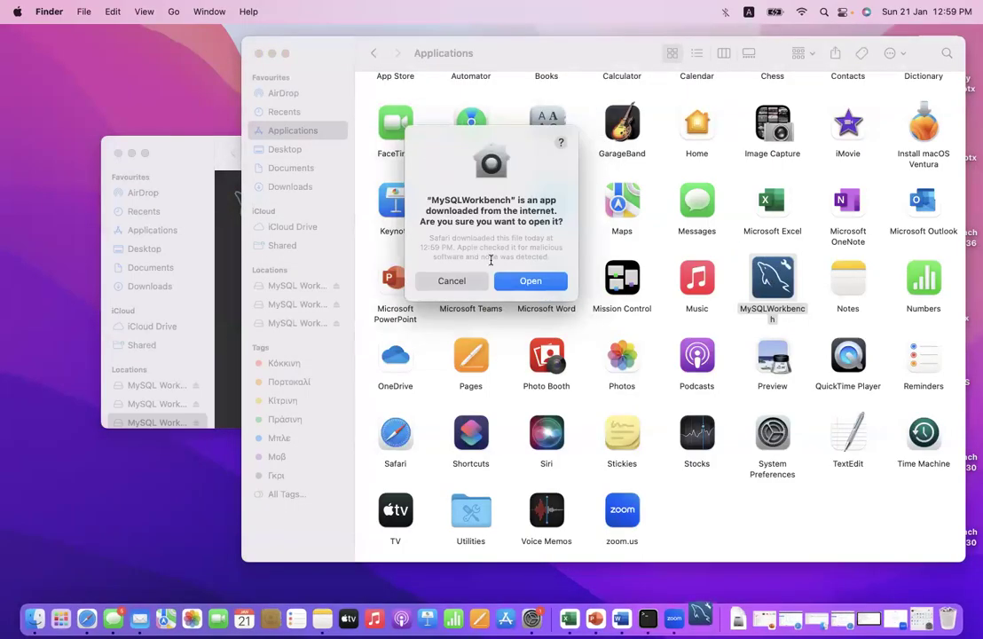
left_click(527, 280)
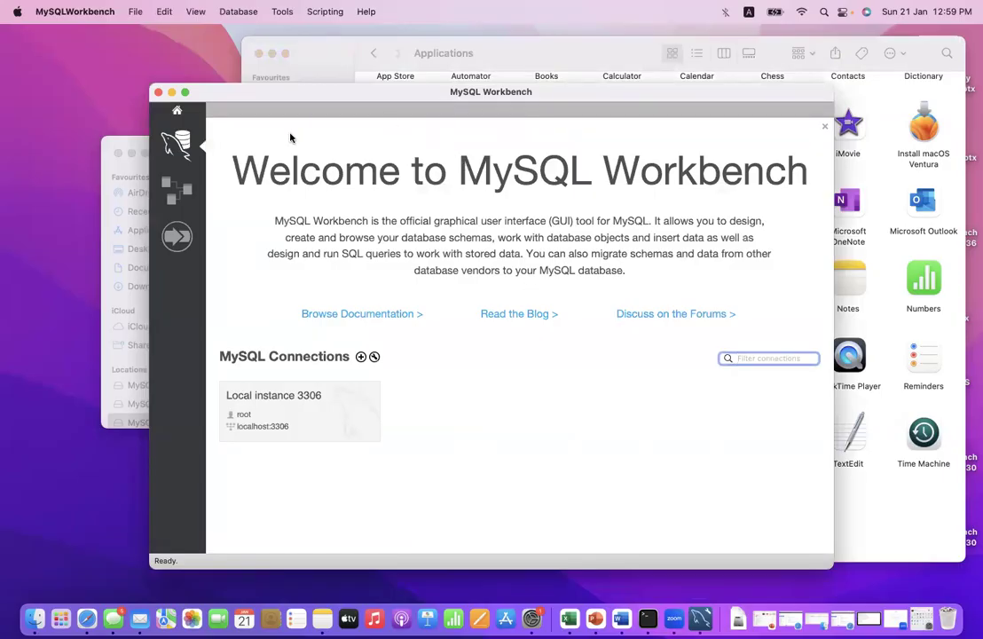
left_click(184, 93)
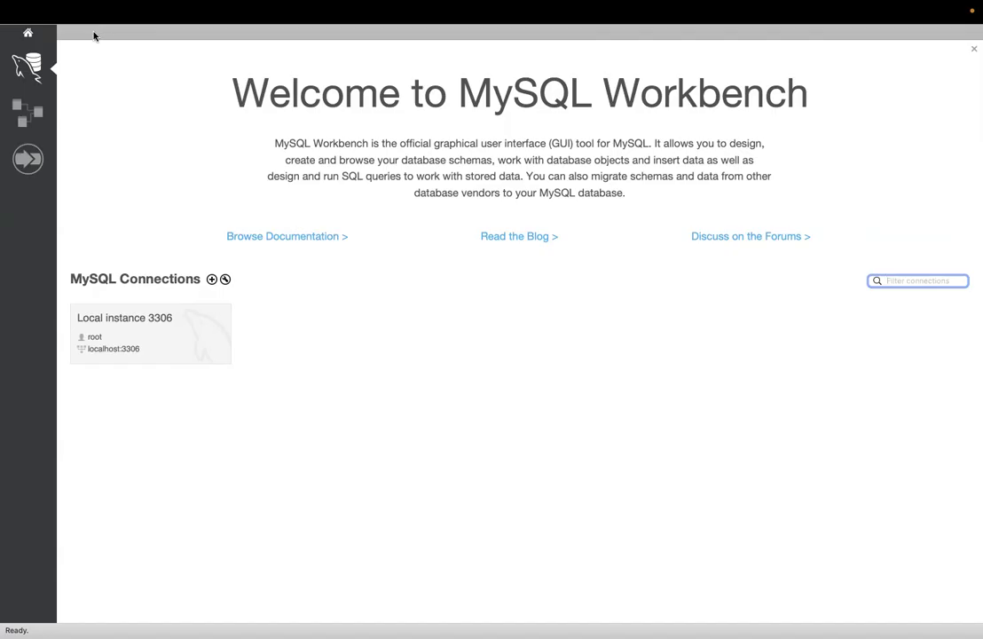
mouse_move(133, 5)
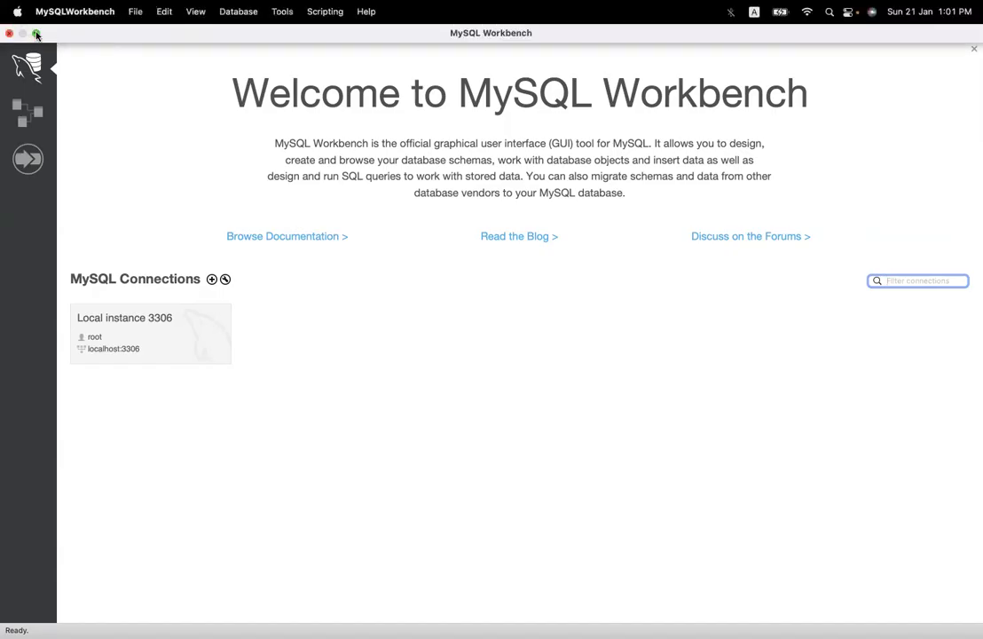
left_click(35, 33)
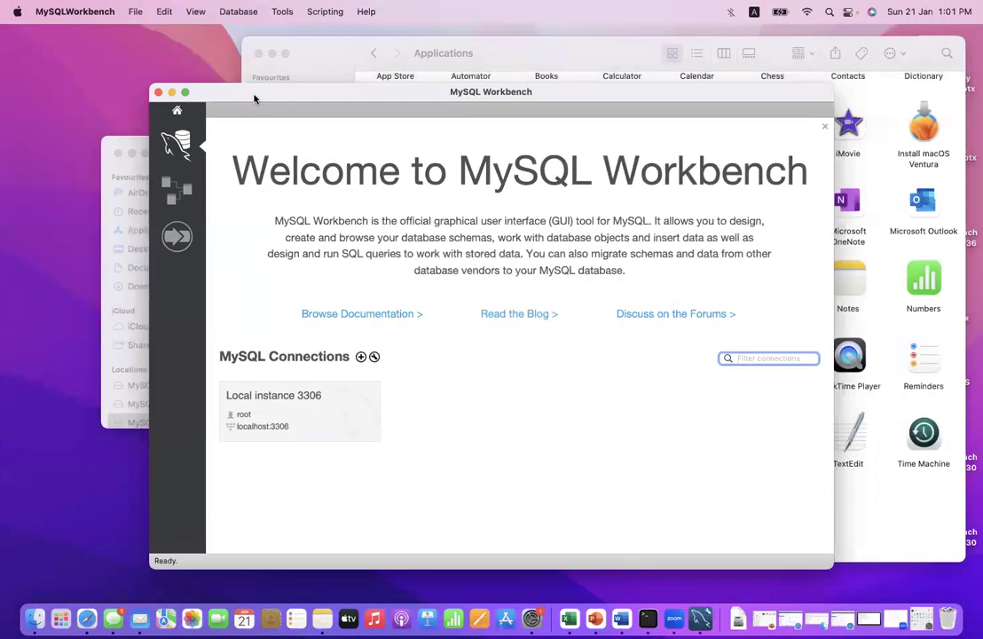
- Move the Workbench window aside and open the MySQL pane in System Preferences
left_click_drag(253, 99, 112, 57)
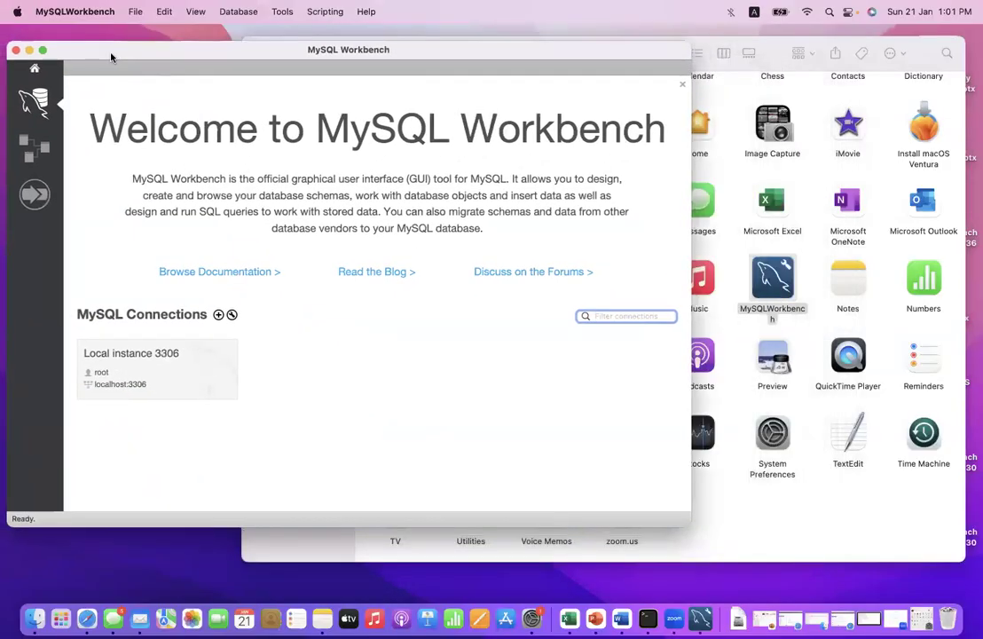
left_click(532, 617)
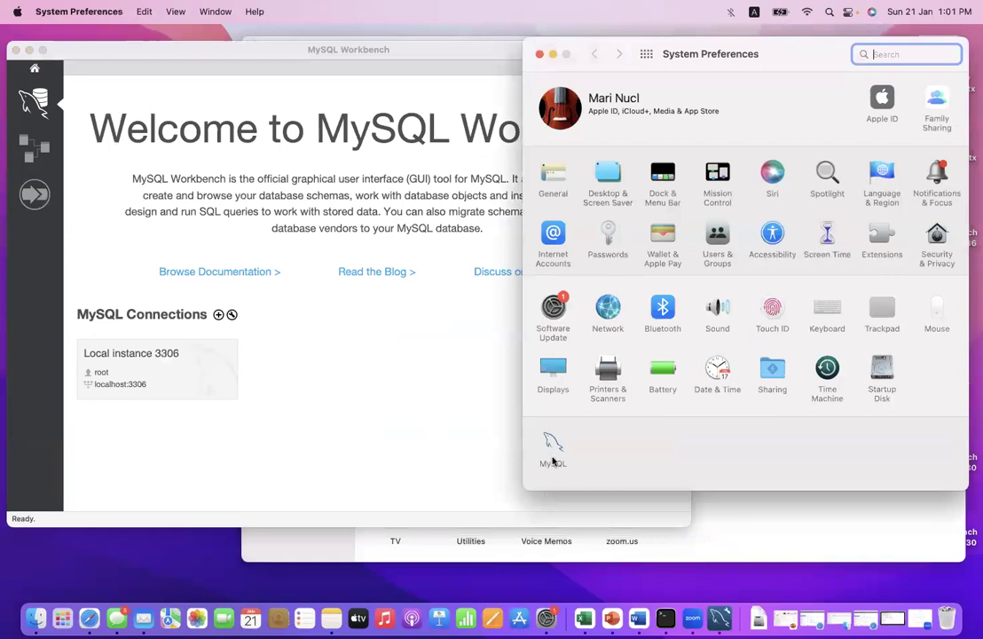
left_click(552, 461)
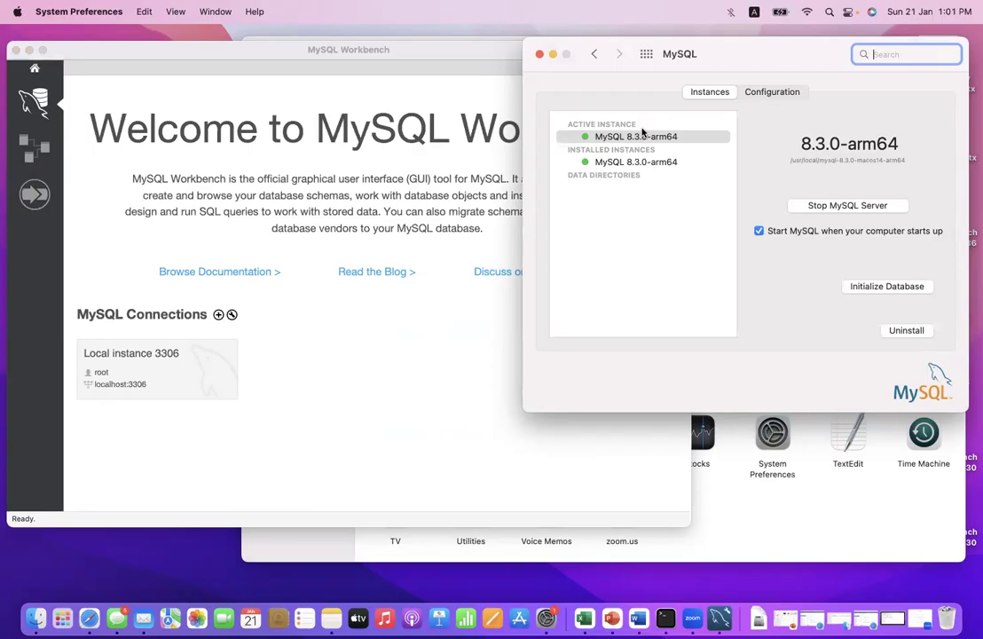
- Stop the active MySQL server instance and start it again, authorising each change with the account password
left_click(788, 206)
type("•••••")
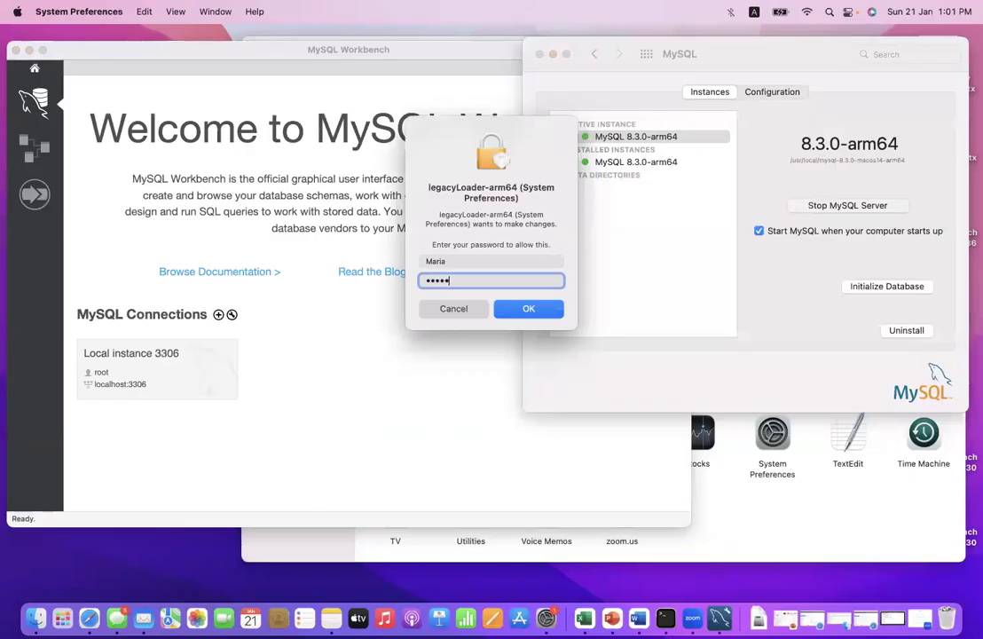
left_click(500, 308)
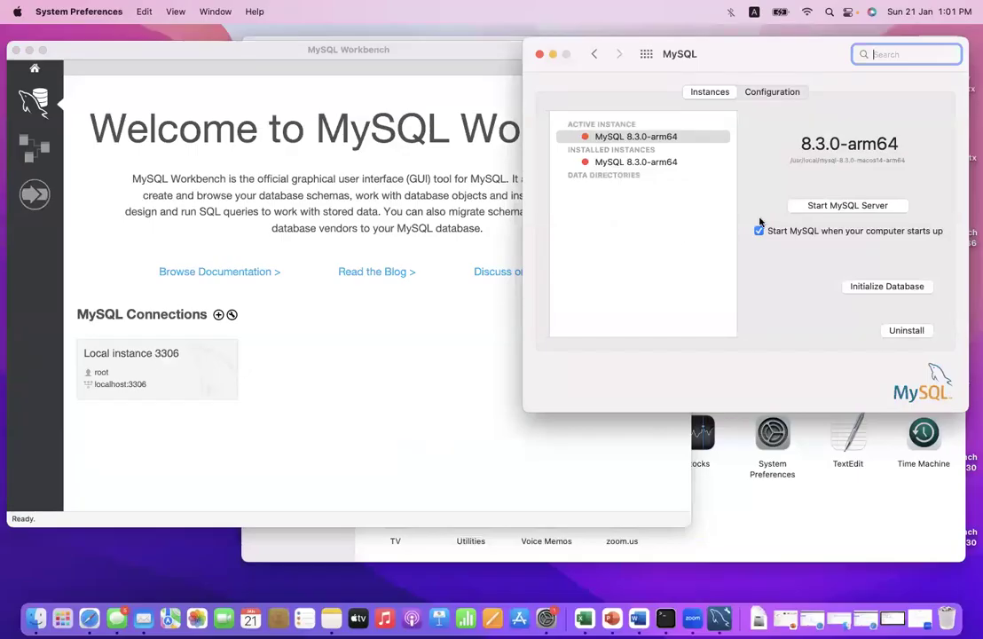
left_click(849, 206)
type("••••••")
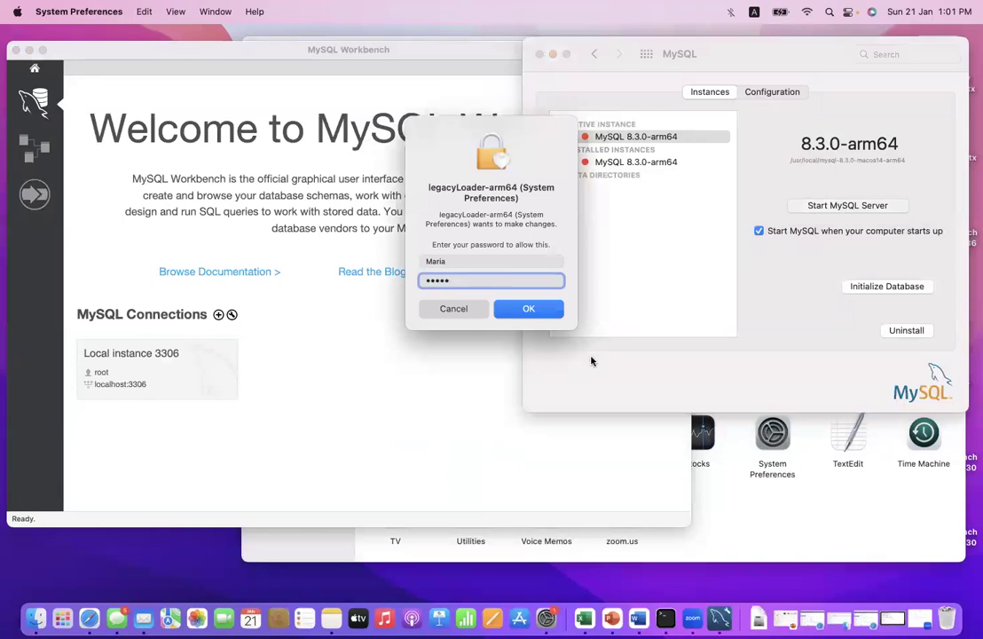
left_click(552, 311)
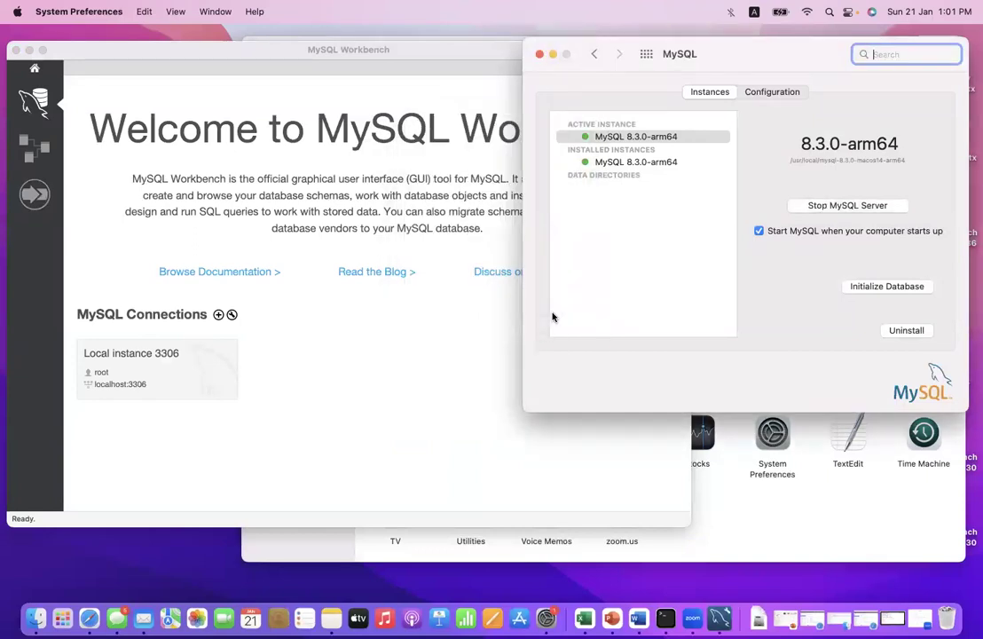
- Connect to Local instance 3306 in MySQL Workbench with the root password, continuing despite incompatibility, and make the window full screen
left_click(184, 370)
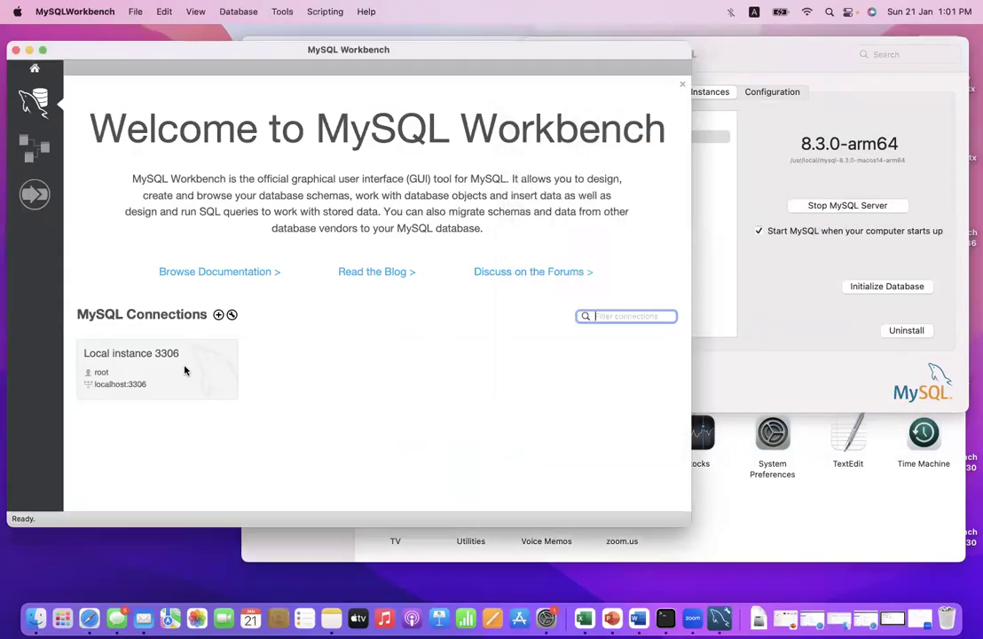
left_click(185, 370)
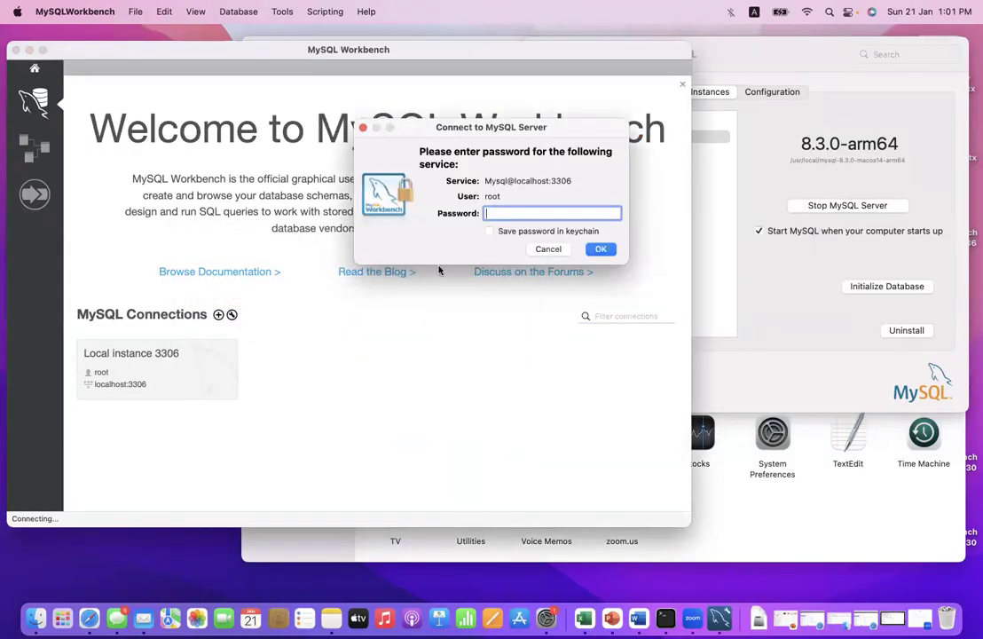
type("********")
left_click(600, 250)
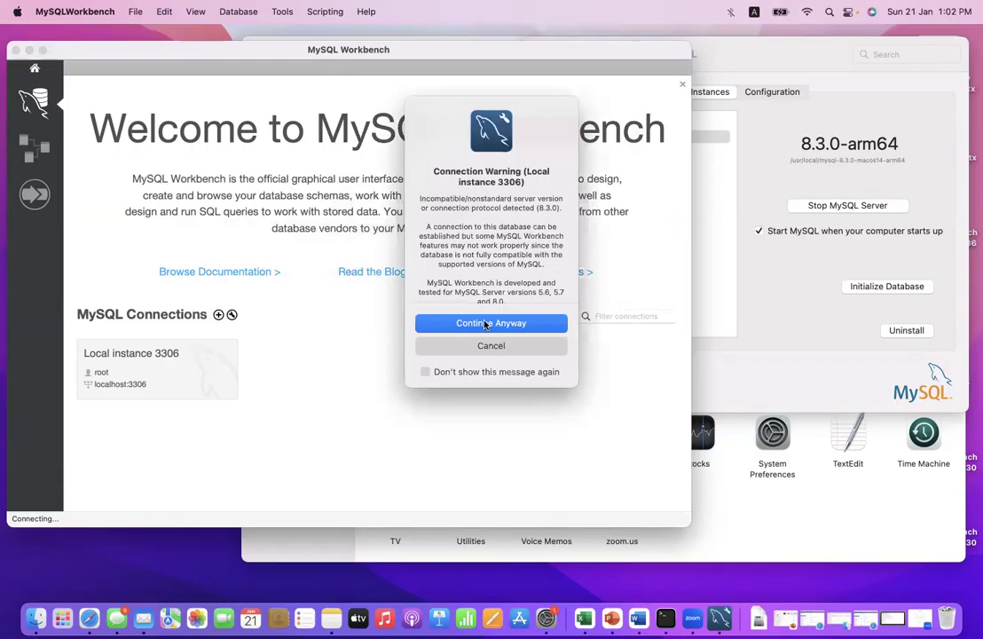
left_click(484, 325)
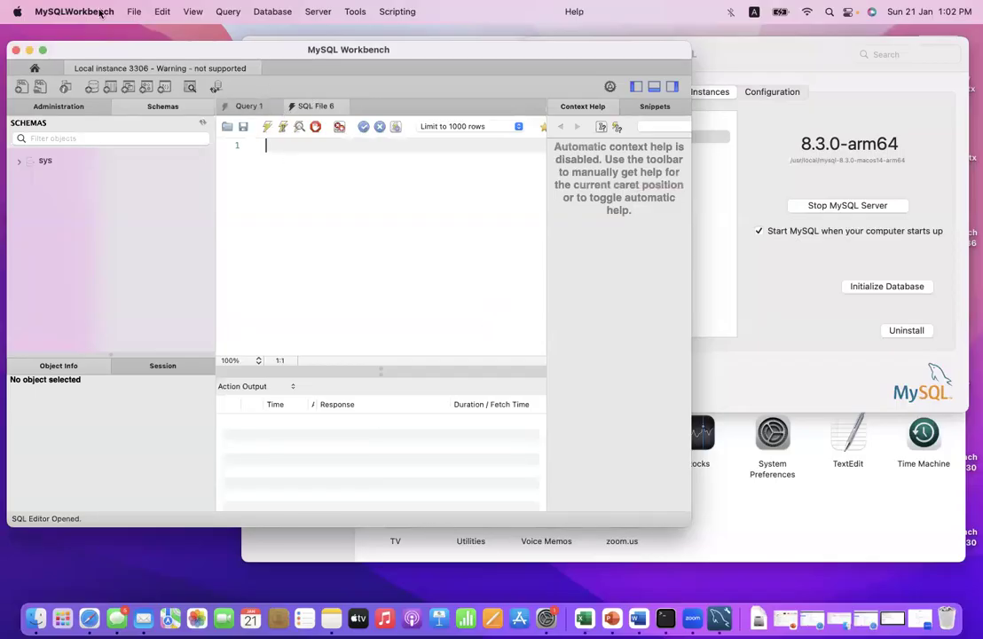
left_click(41, 50)
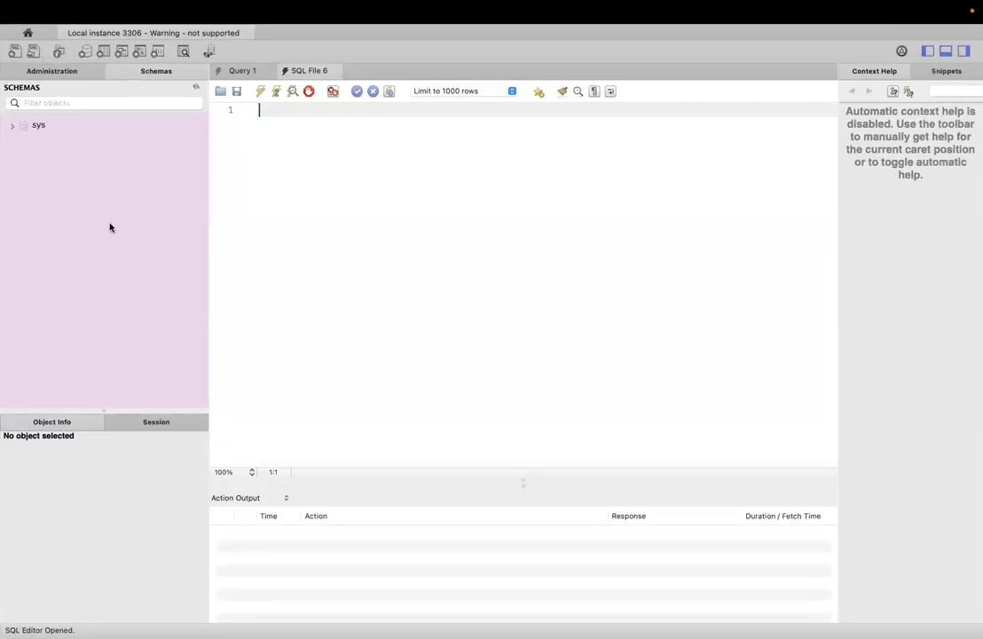
- Examine the sys schema's structure down to the columns of its sys_config table
left_click(11, 128)
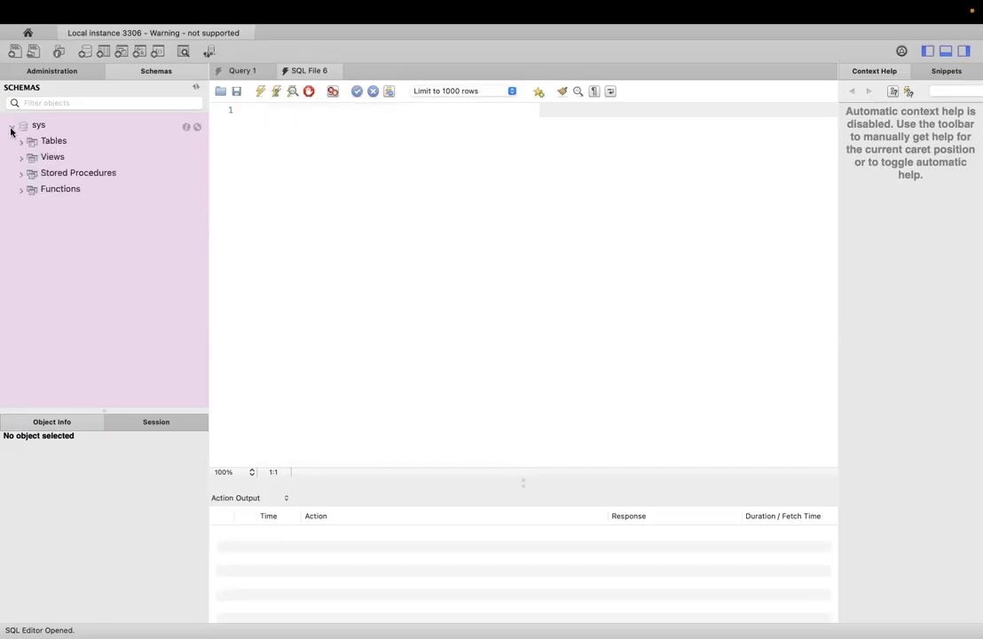
left_click(12, 130)
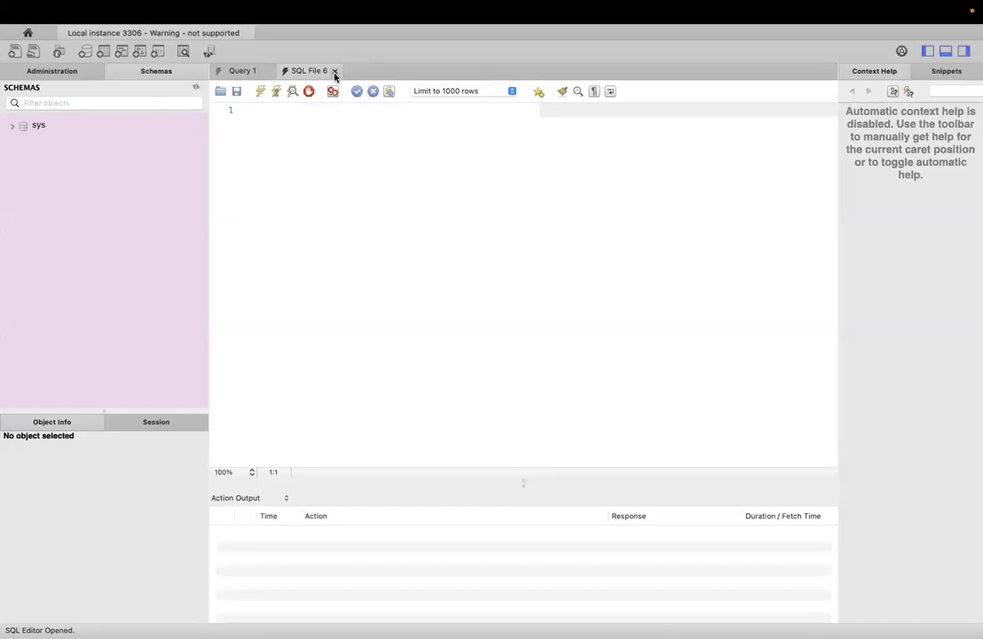
left_click(356, 183)
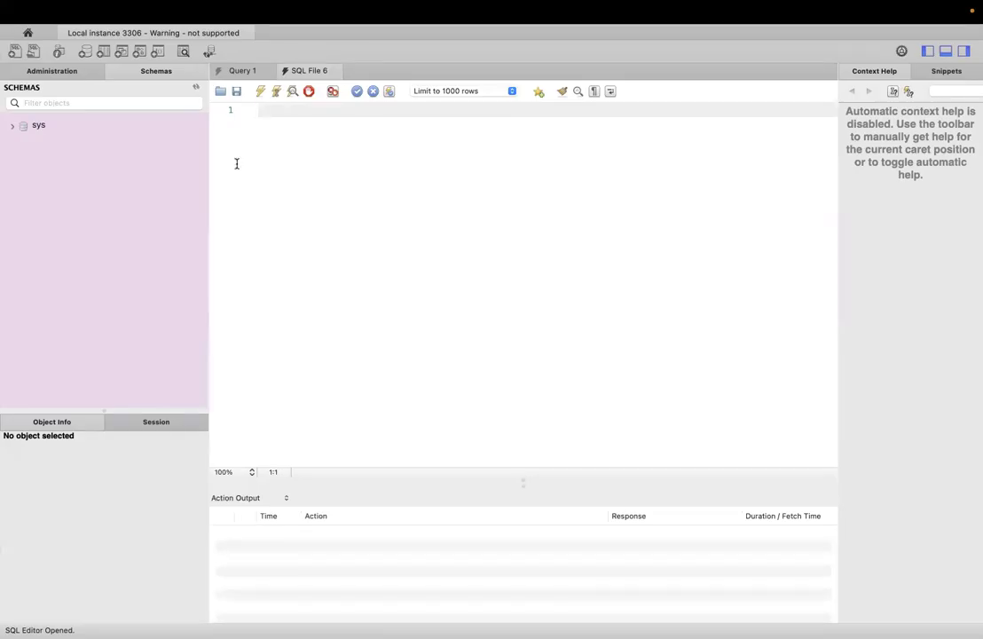
left_click(12, 126)
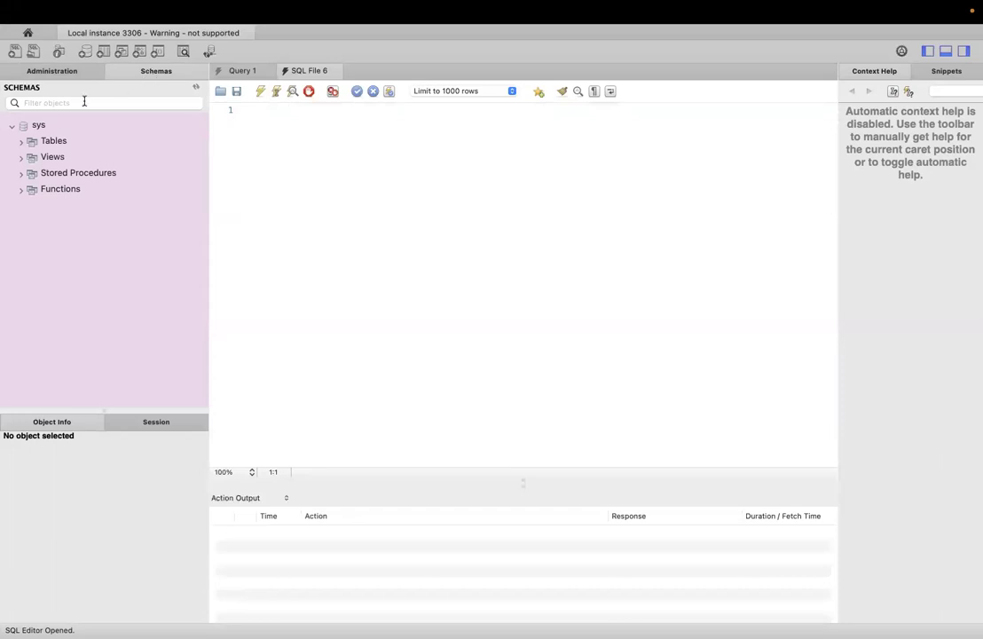
left_click(21, 141)
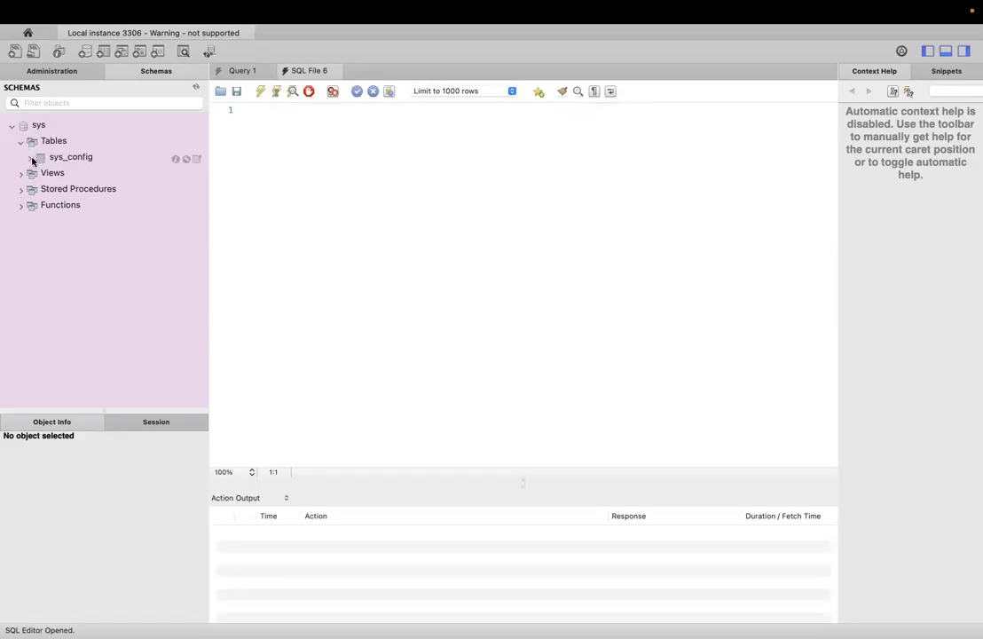
left_click(31, 159)
left_click(51, 143)
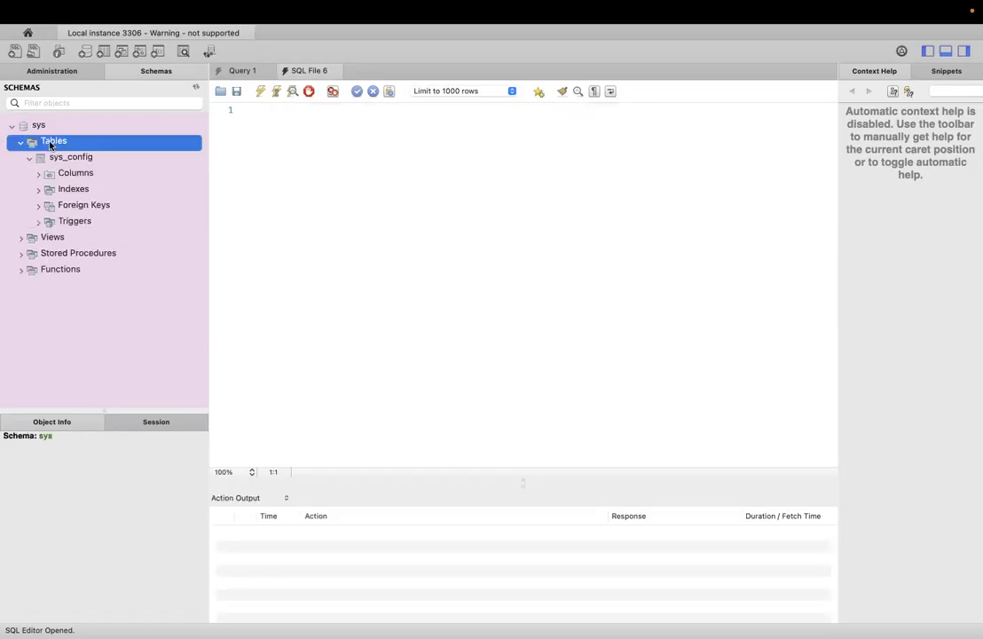
left_click(49, 173)
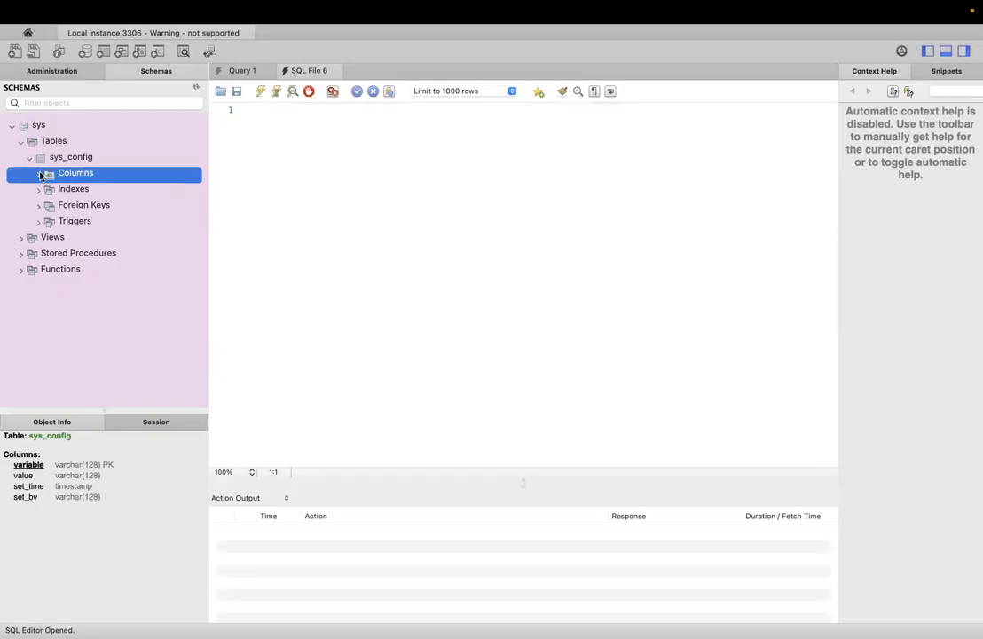
left_click(39, 174)
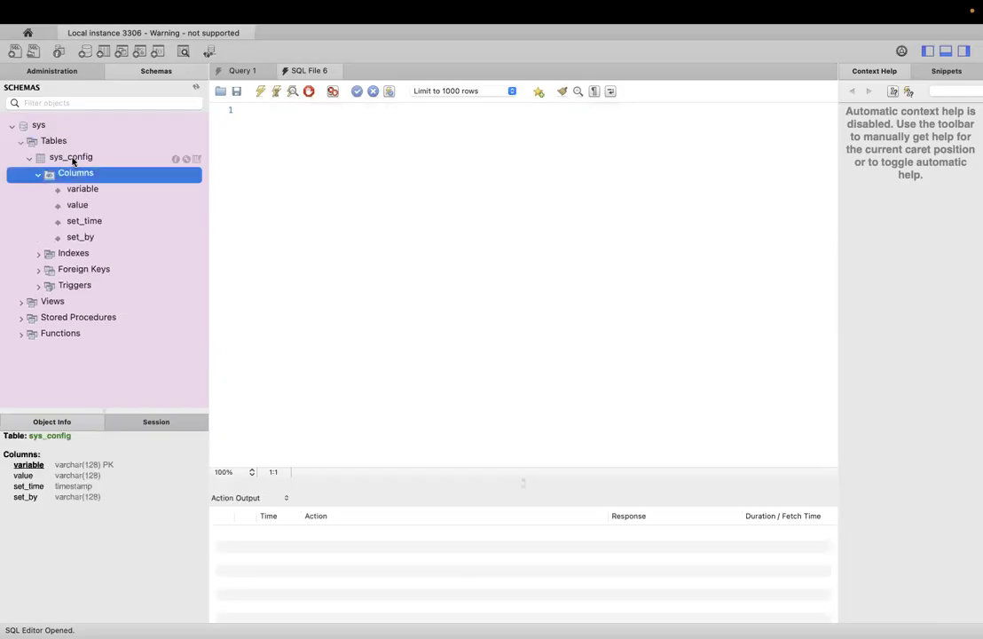
- Retrieve all rows of the sys_config table and highlight the generated SELECT query
left_click(74, 160)
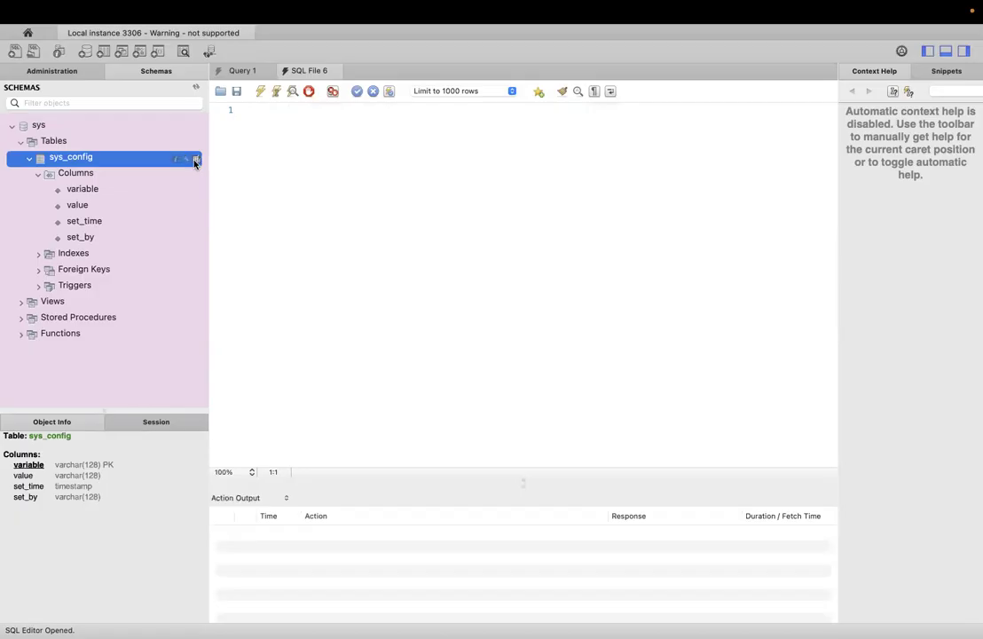
left_click(196, 159)
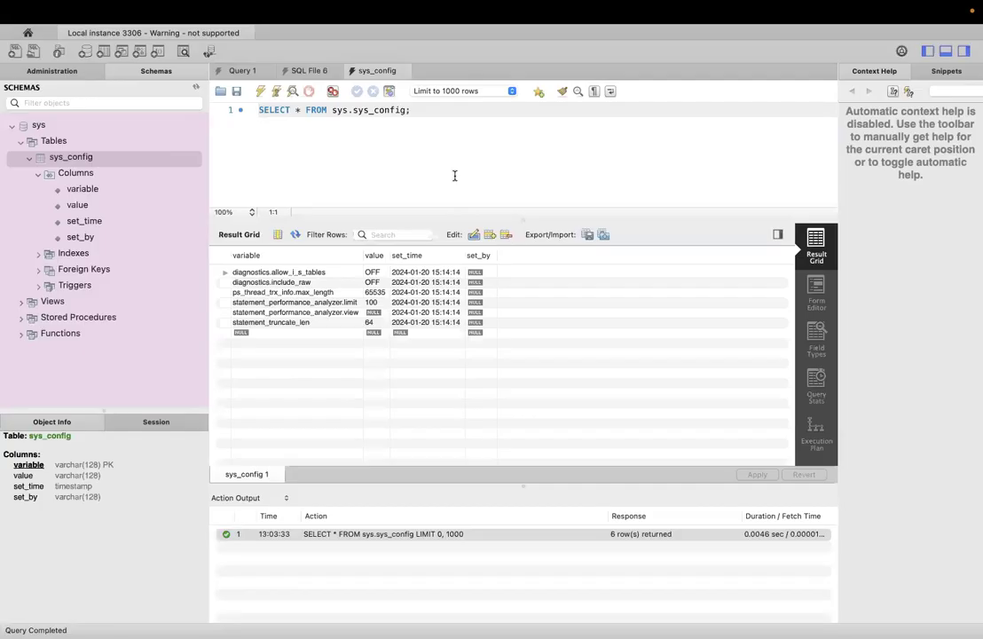
left_click_drag(258, 109, 406, 110)
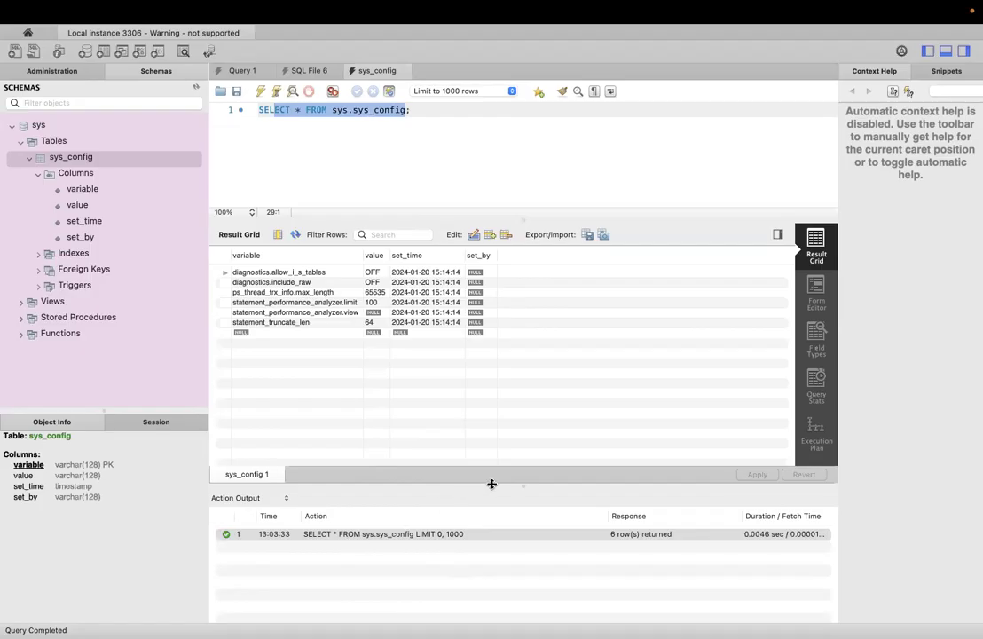
- Enlarge the SQL editor area by lowering the dividers above the action output and the result grid, then deselect the query text
left_click_drag(492, 483, 485, 521)
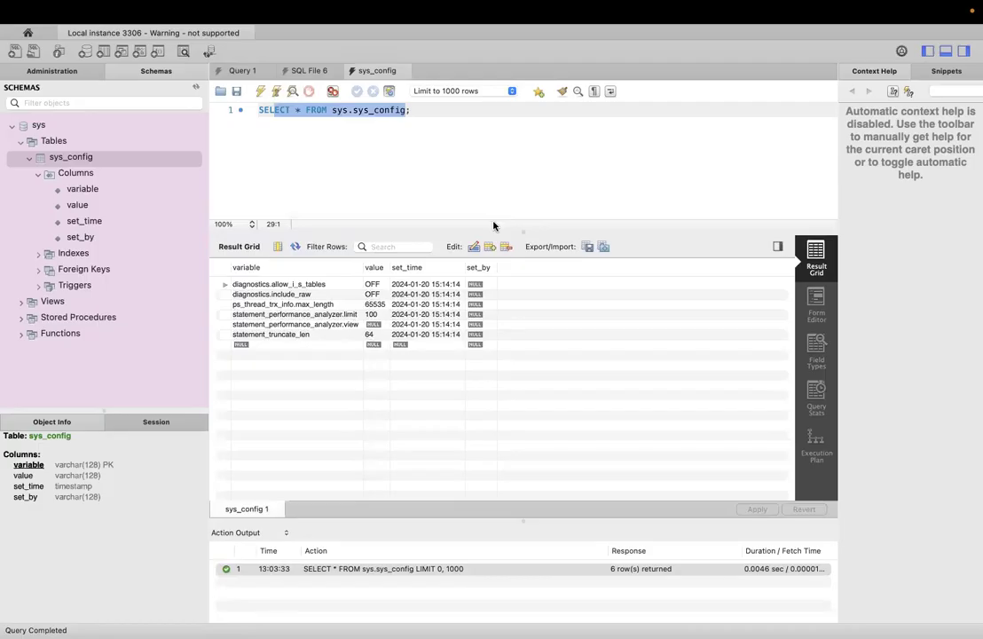
left_click_drag(501, 233, 502, 324)
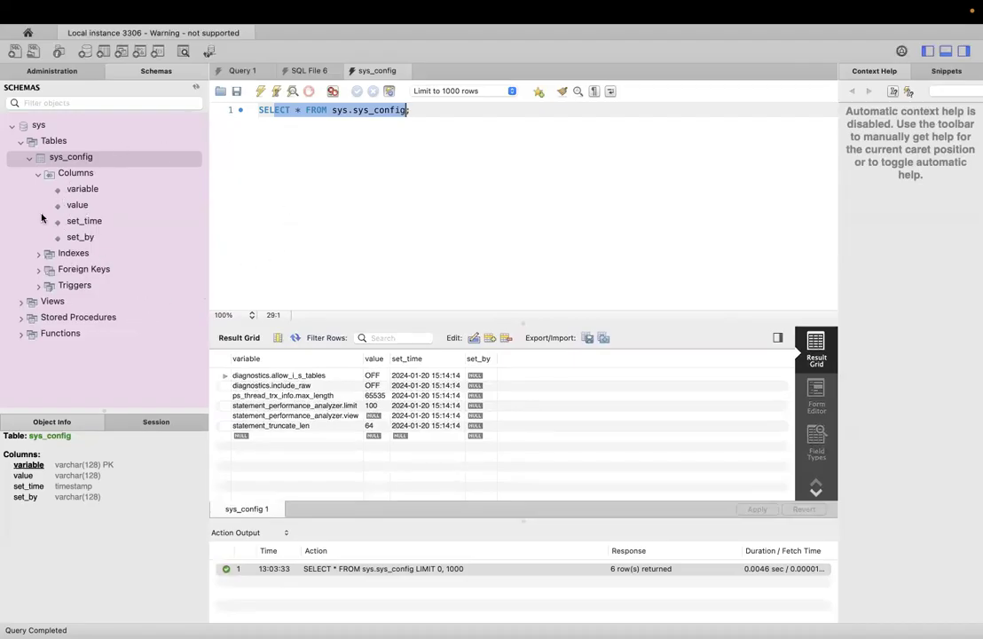
left_click(271, 133)
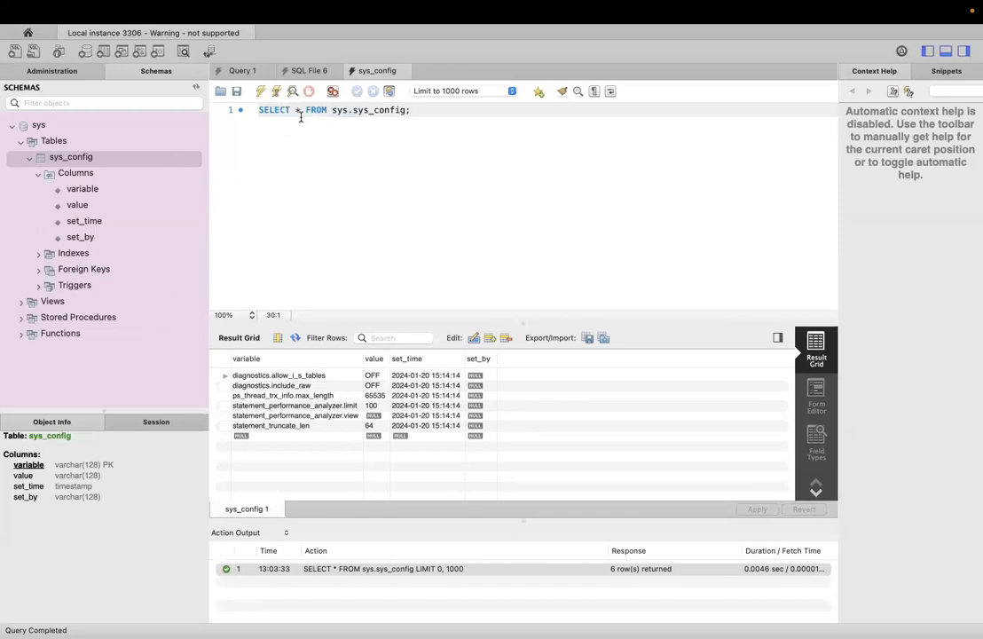
- View the Server Status page from the administration tools, then return to the sys_config query
left_click(48, 75)
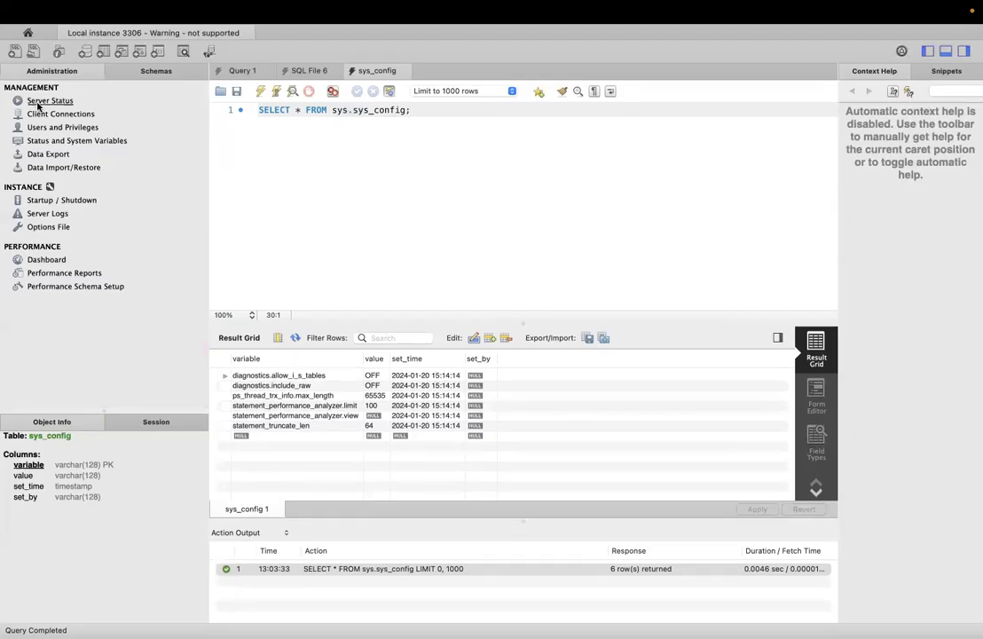
left_click(37, 100)
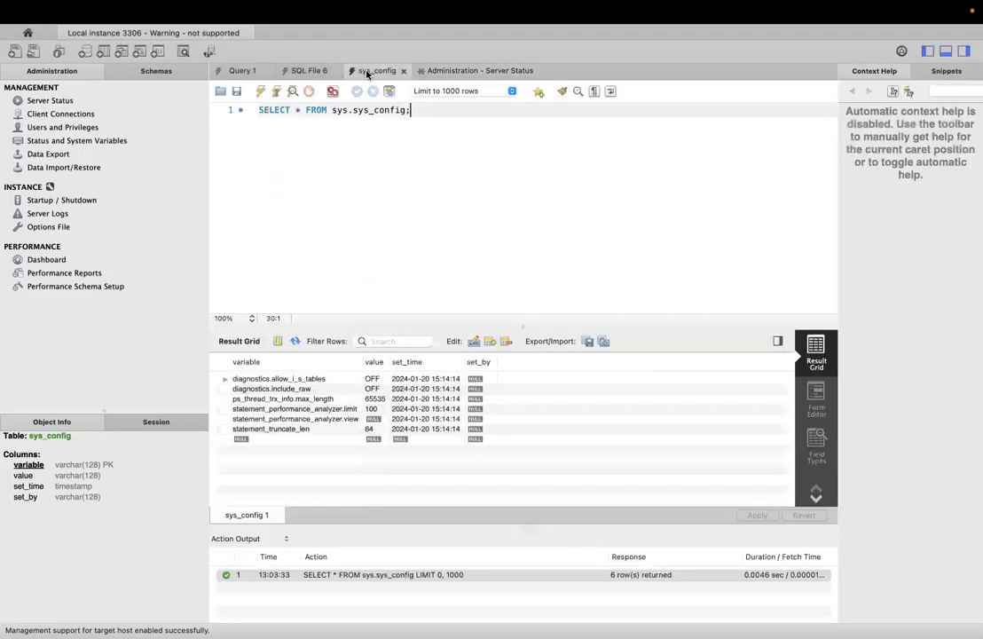
left_click(368, 71)
left_click(307, 71)
left_click(383, 78)
mouse_move(519, 5)
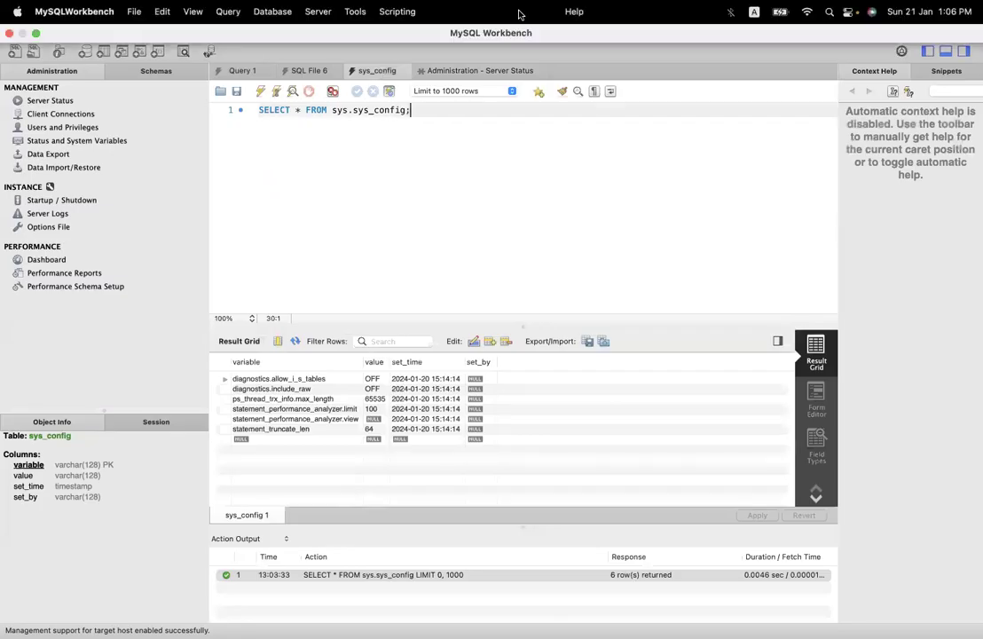